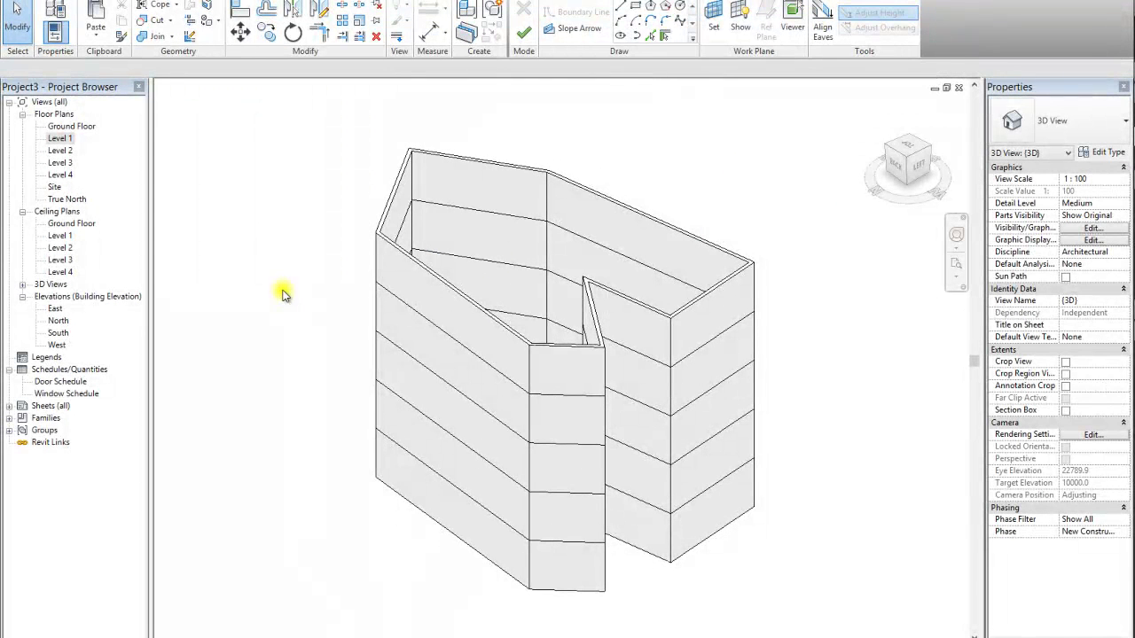
Examine the multi-storey wall shell from several sides and from directly above in the 3D view.
mouse_move(913, 197)
left_mouse_down()
mouse_move(792, 152)
mouse_move(661, 154)
mouse_move(631, 180)
mouse_move(754, 207)
mouse_move(818, 118)
mouse_move(664, 130)
left_mouse_up()
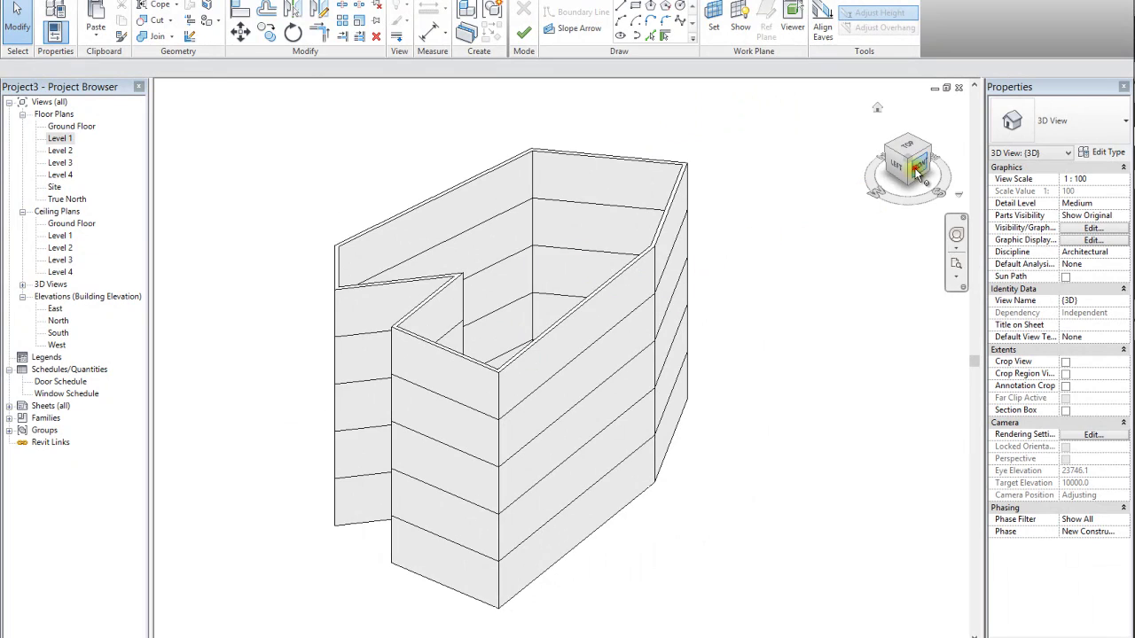
left_click_drag(906, 165, 666, 201)
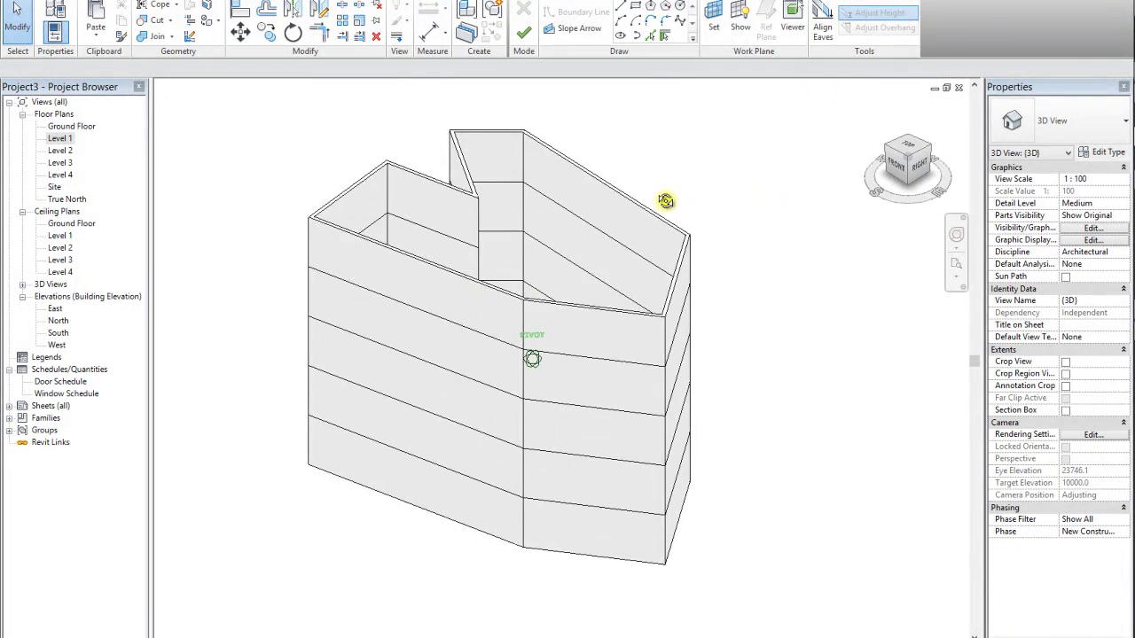
left_click_drag(665, 243, 937, 234)
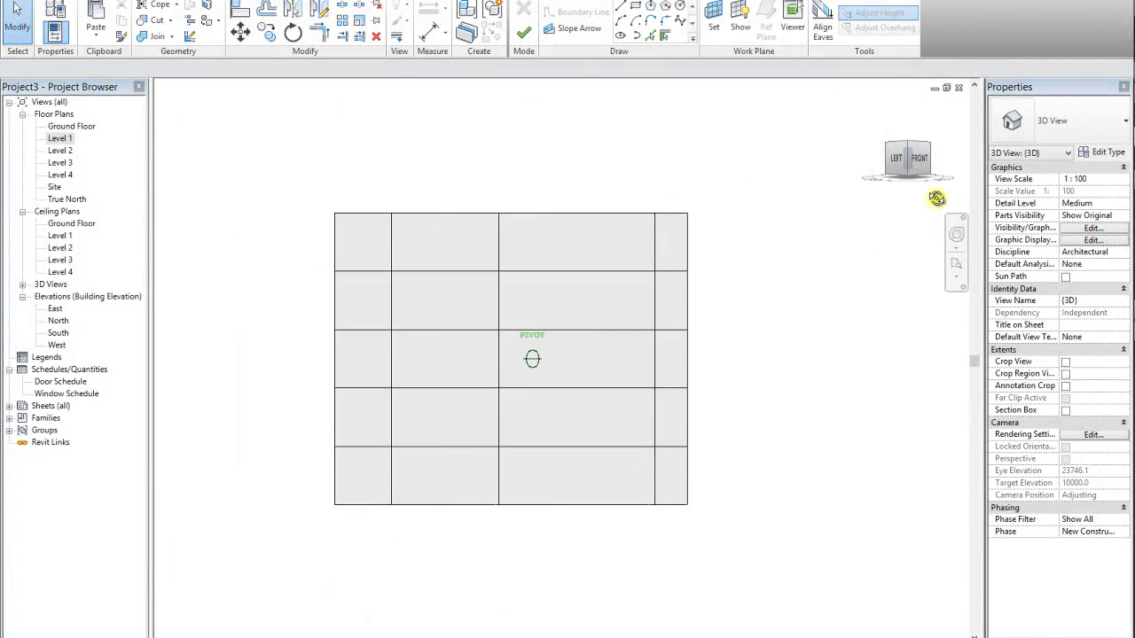
left_click_drag(203, 227, 185, 299)
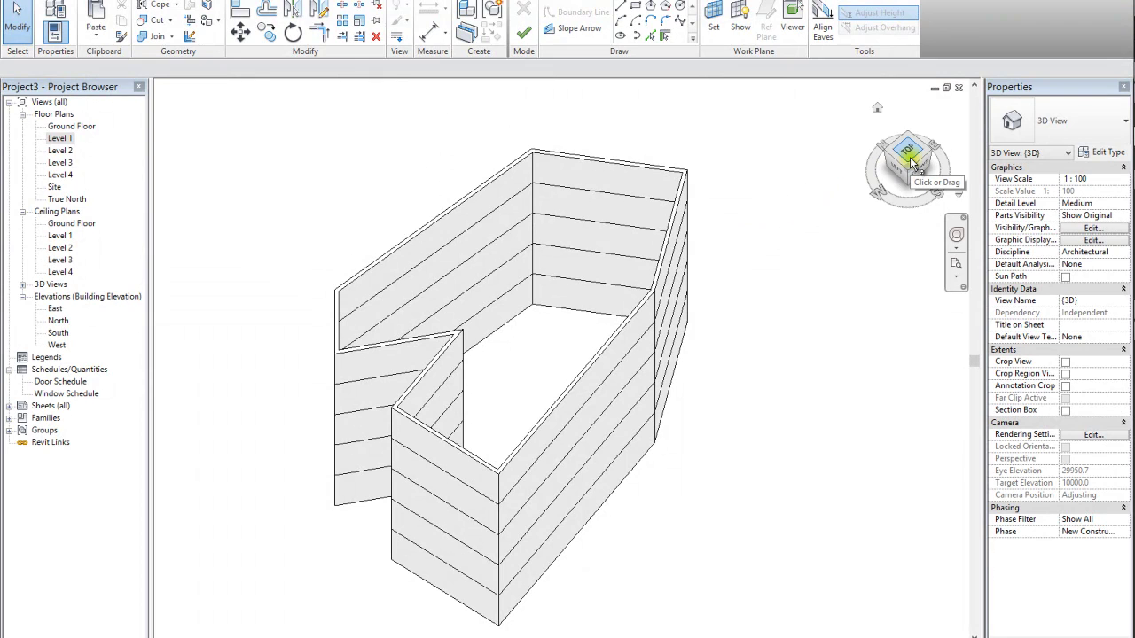
left_click(911, 150)
middle_click_drag(317, 213, 275, 237)
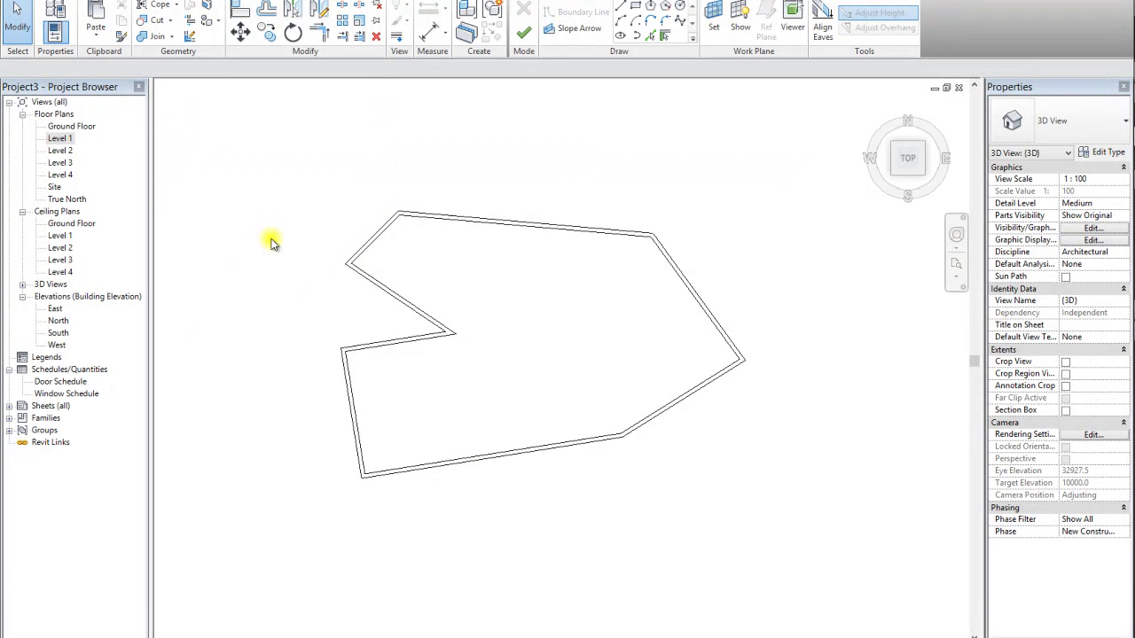
middle_click_drag(266, 281, 306, 338)
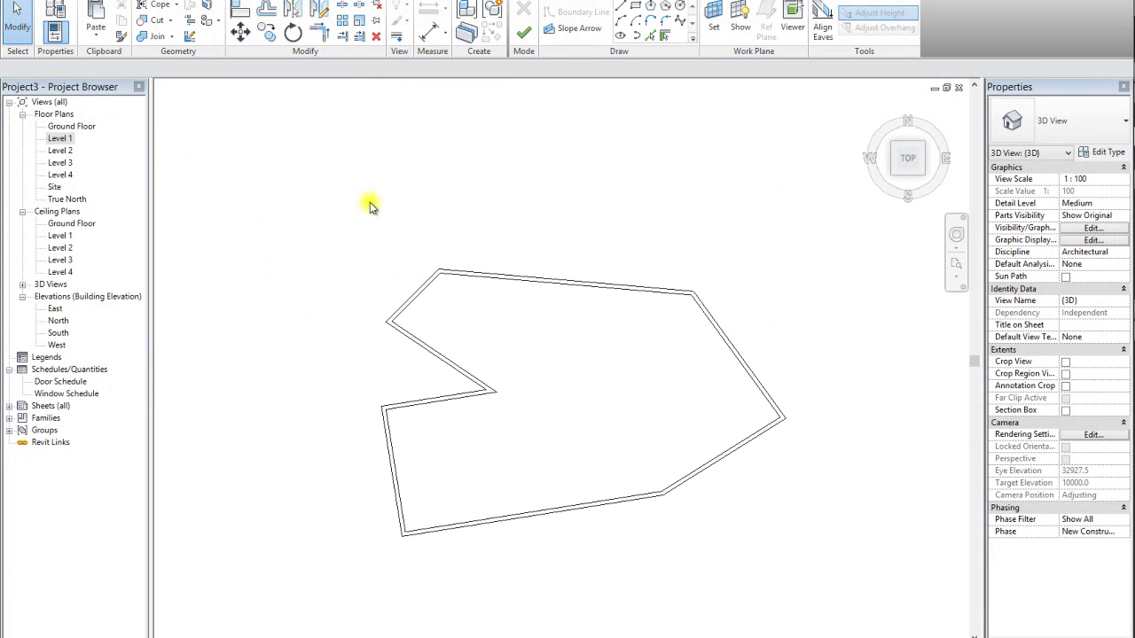
middle_click_drag(371, 205, 400, 181)
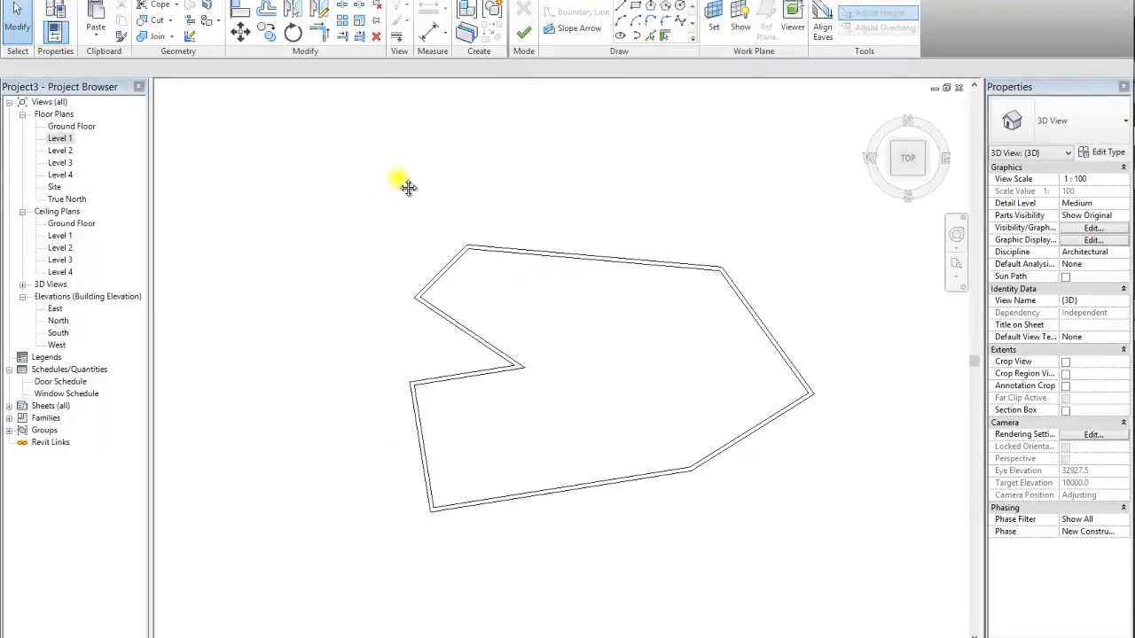
On the Ground Floor plan, start a Generic 150mm floor and sketch its straight boundary lines along the outer wall faces, up to the west notch.
double_click(75, 126)
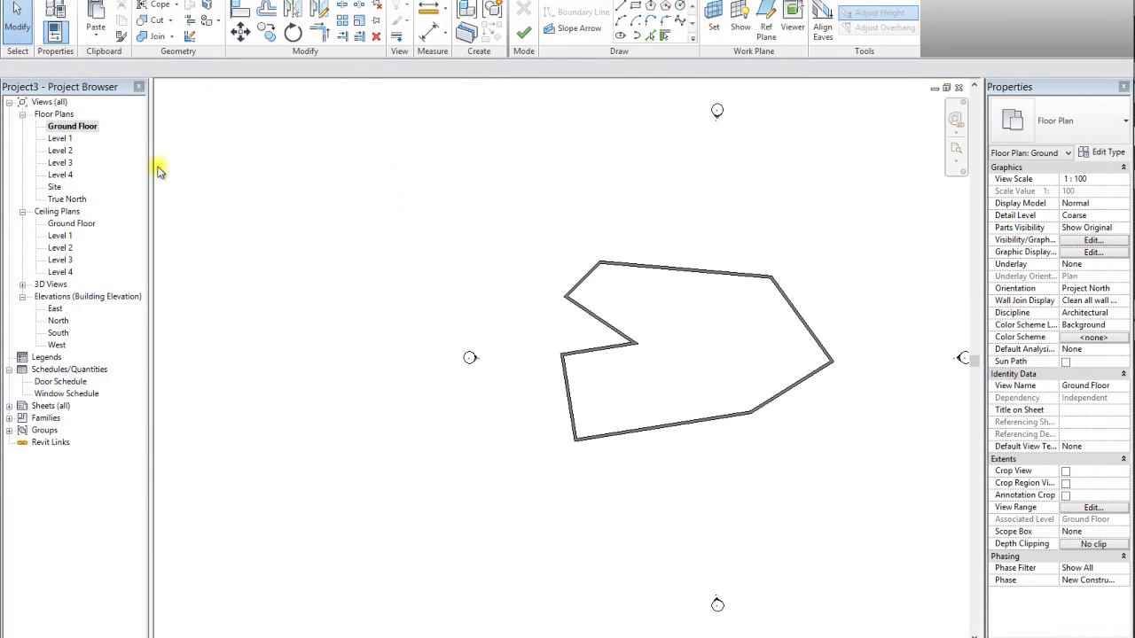
scroll(560, 264, "up", 5)
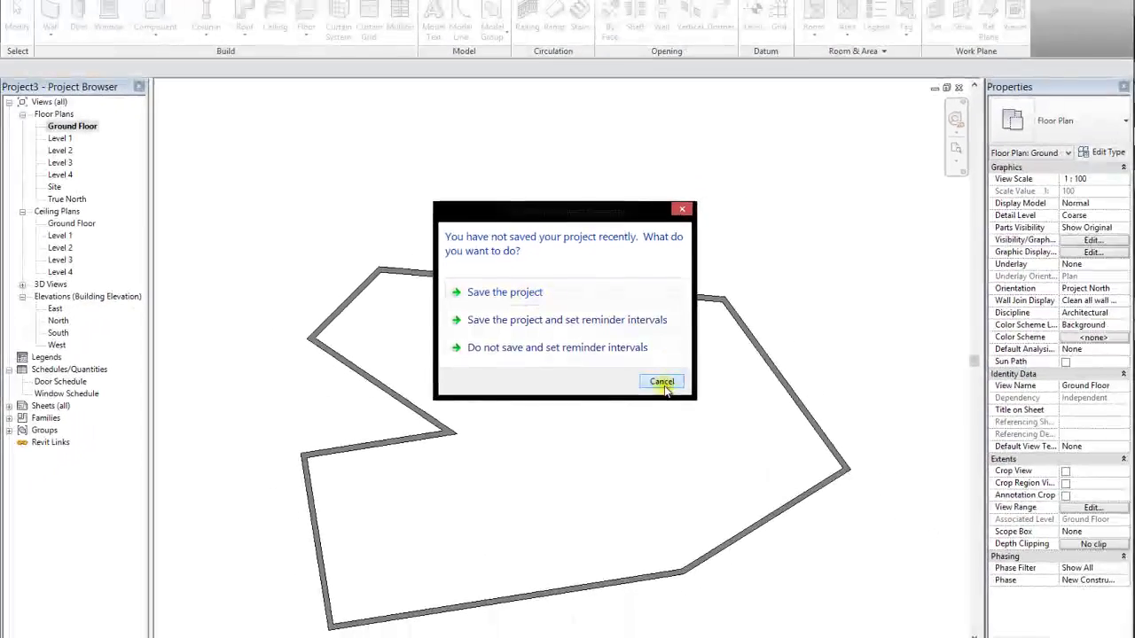
left_click(661, 383)
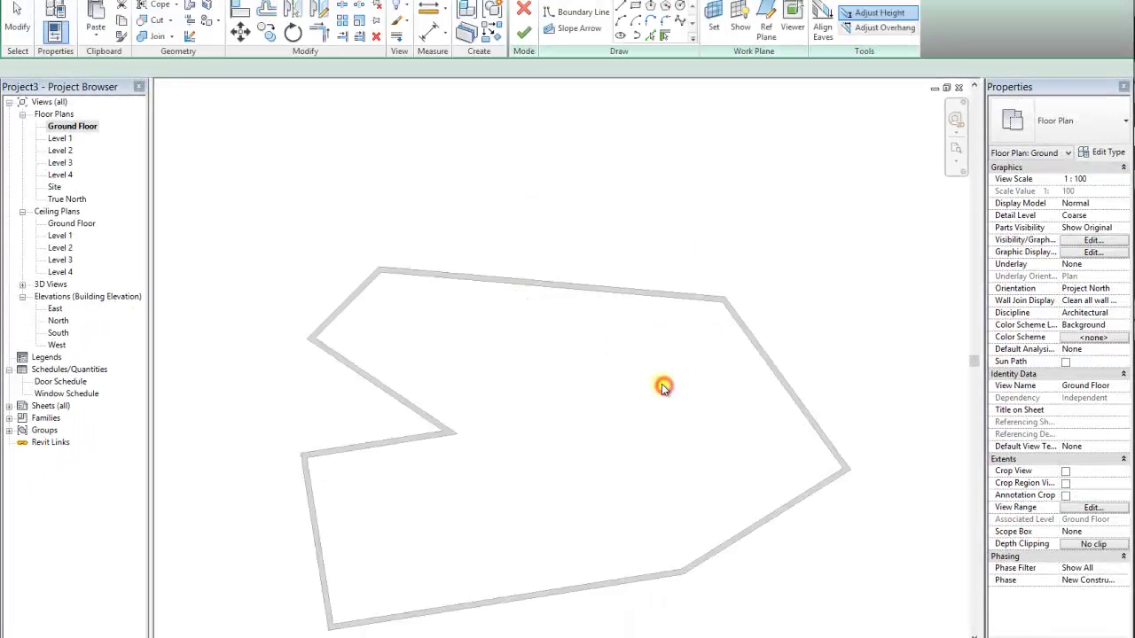
left_click(622, 8)
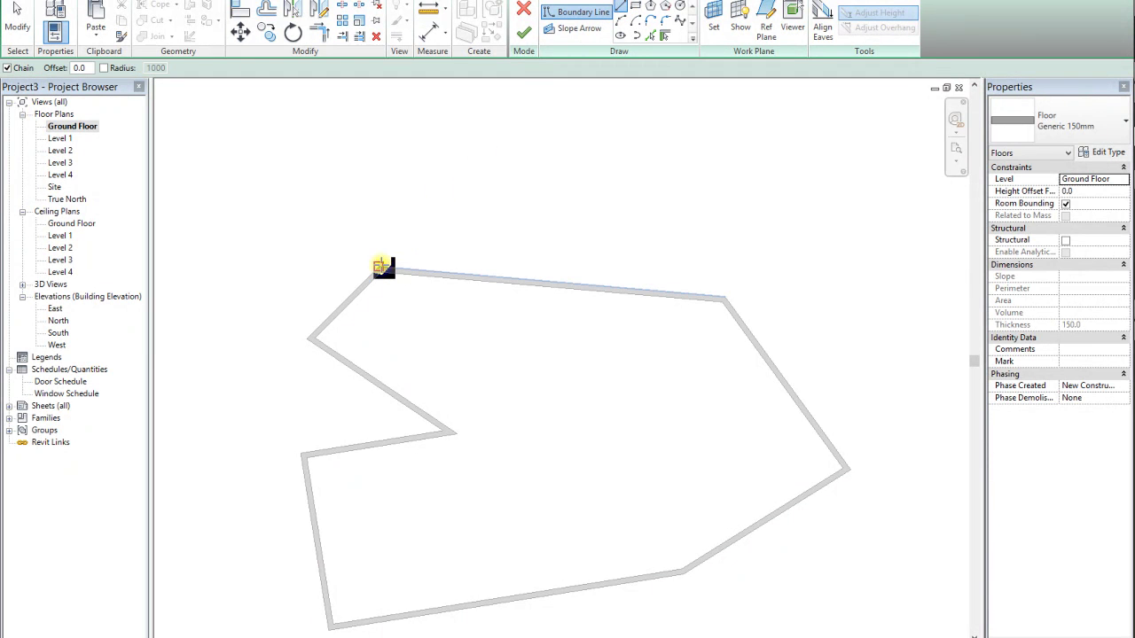
left_click(381, 266)
left_click(725, 298)
middle_click_drag(844, 445, 816, 380)
left_click(823, 397)
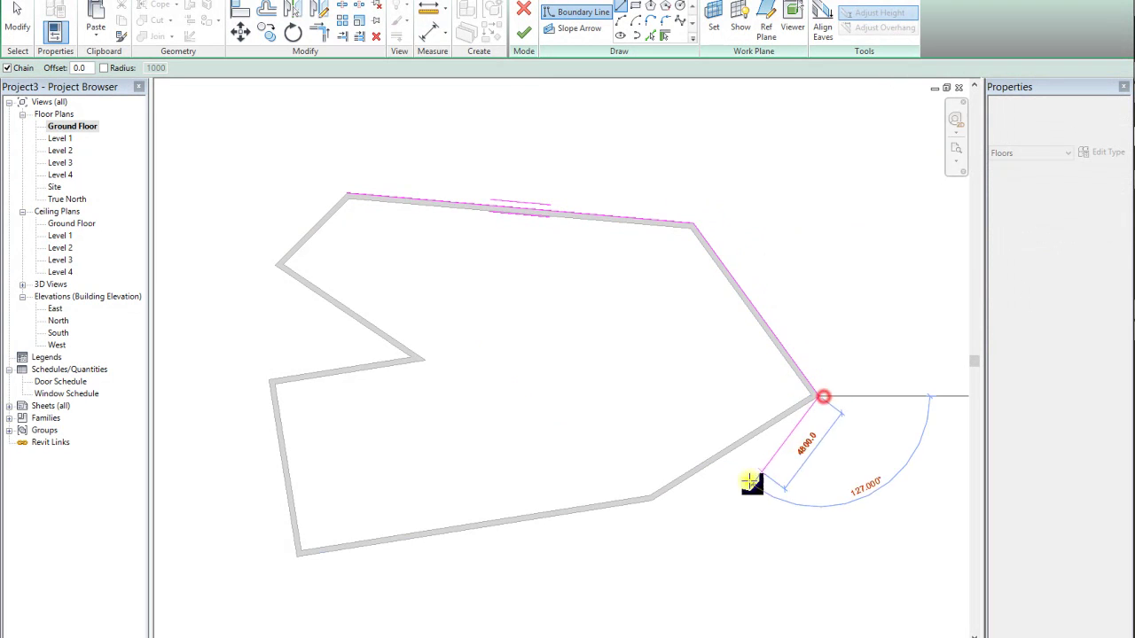
left_click(652, 501)
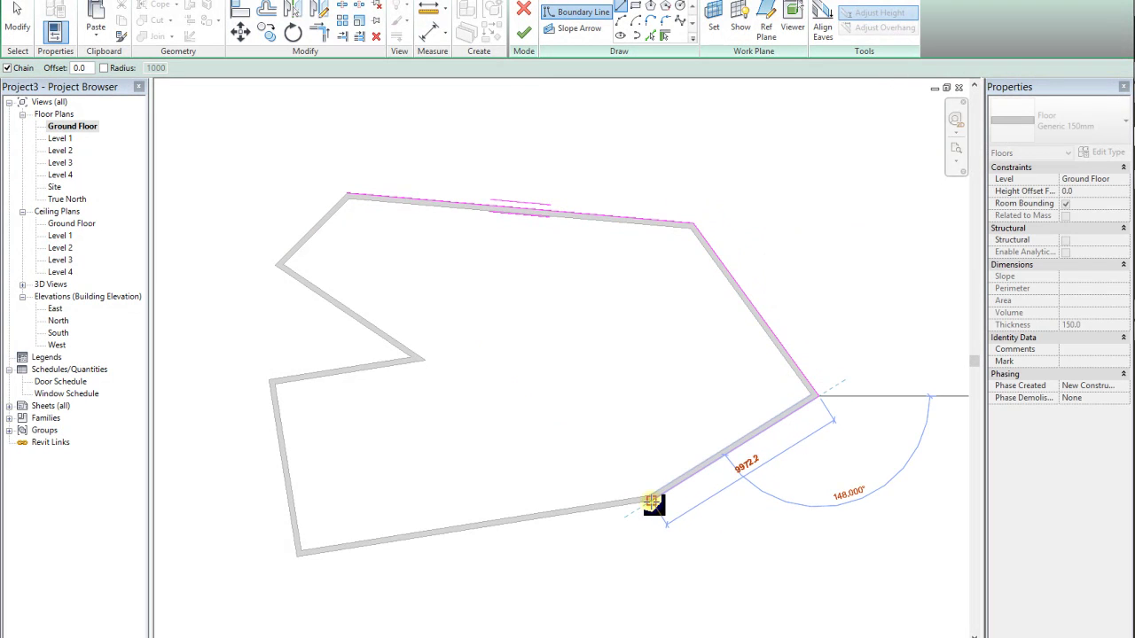
left_click(297, 555)
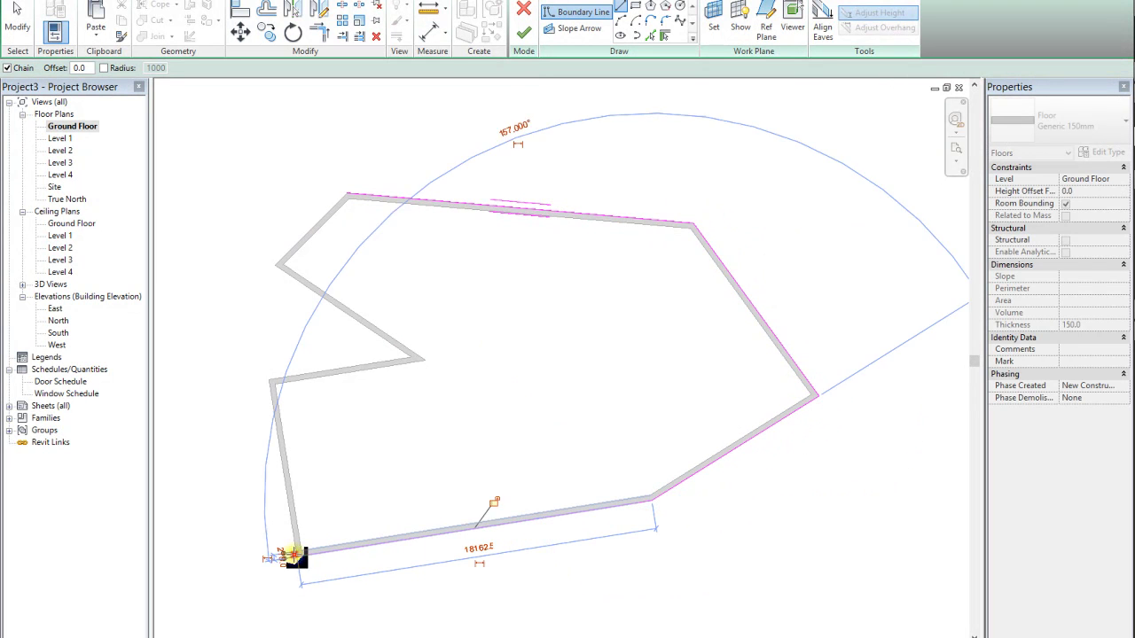
left_click(271, 382)
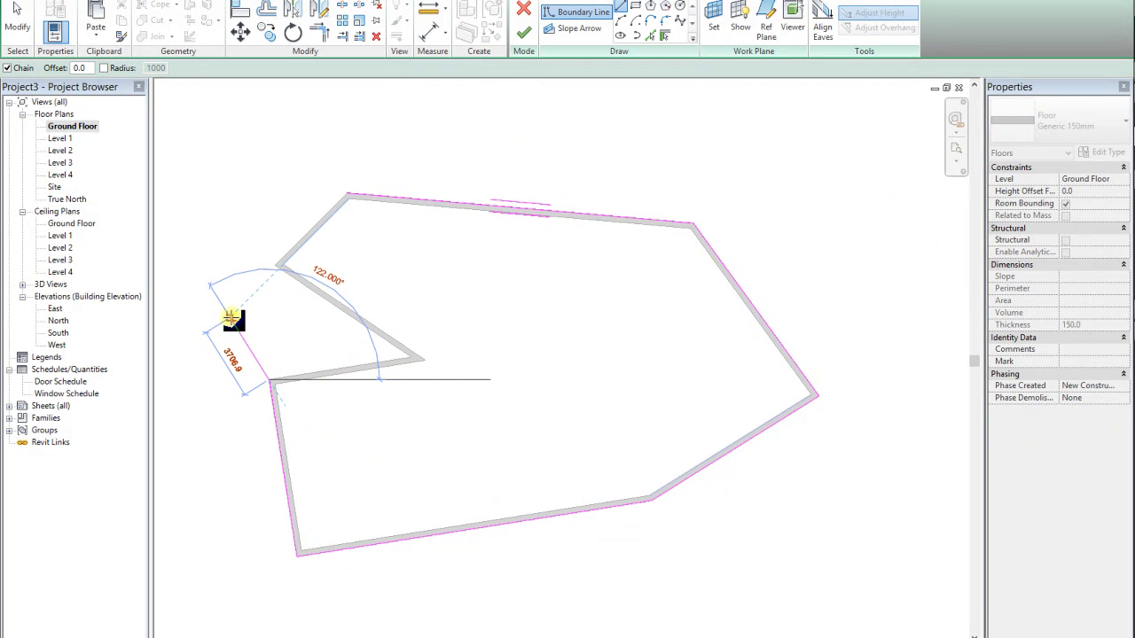
Close the floor boundary with four straight segments that project outward around the west wall notch, ending at the first boundary corner.
left_click(191, 319)
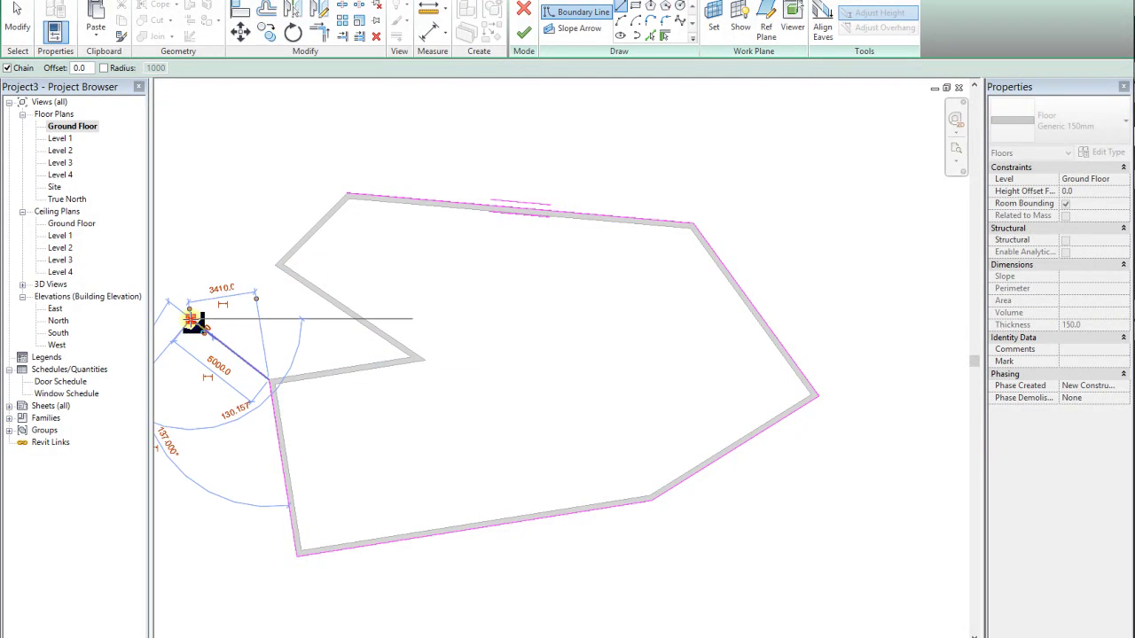
left_click(181, 260)
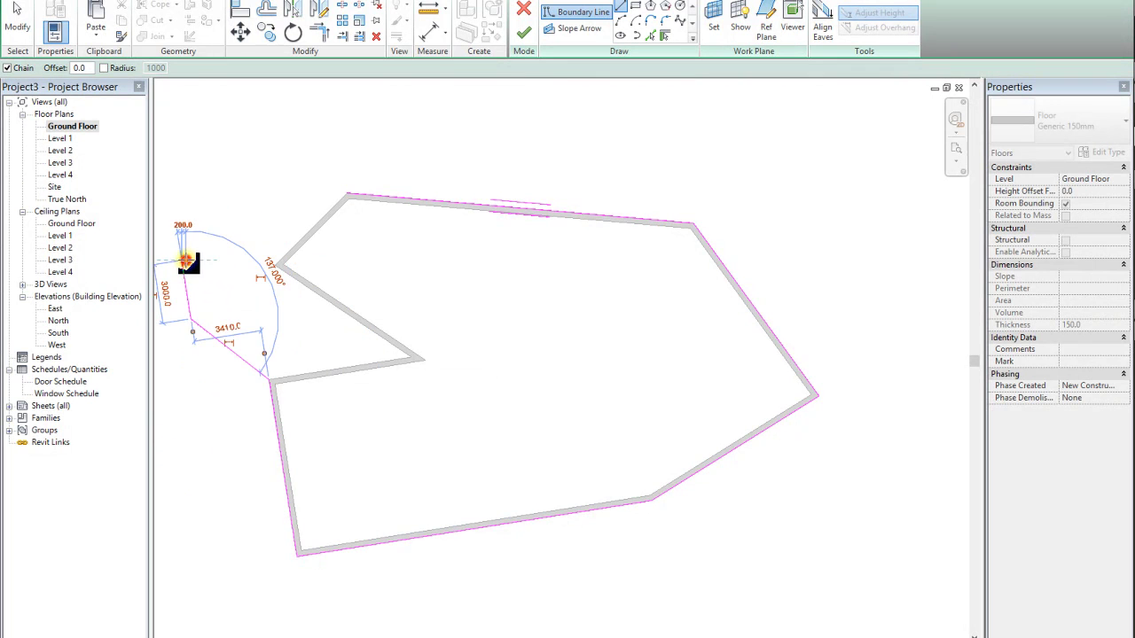
left_click(255, 186)
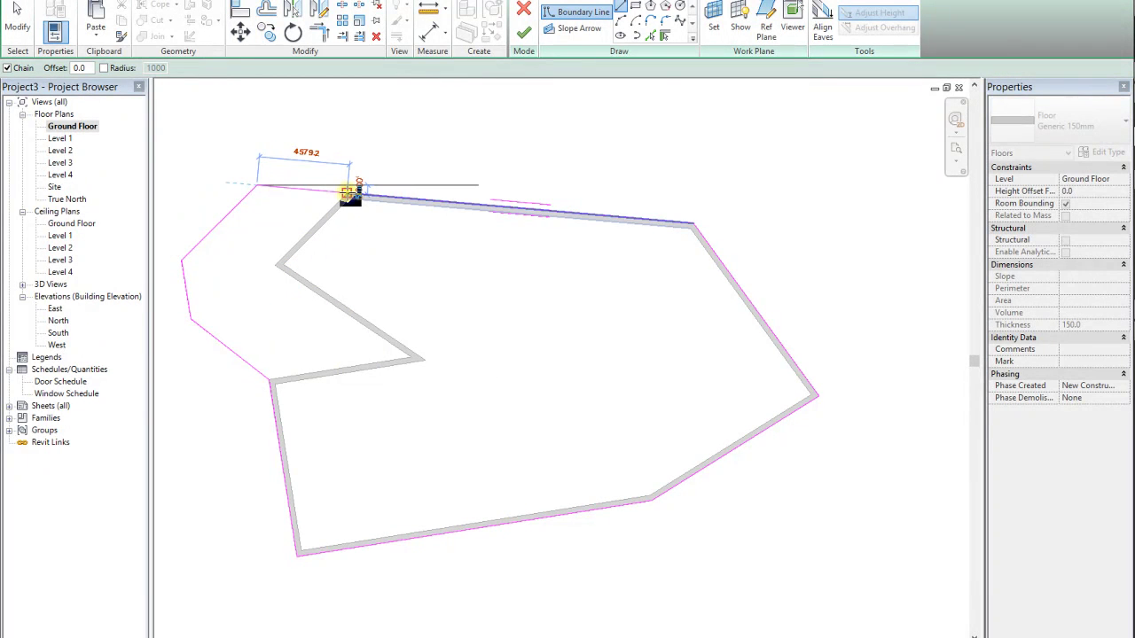
left_click(350, 194)
Sketch a rectangular floor projection around the building's southwest corner, from the west wall to the south wall, with an outer side about 8500 mm long.
middle_click_drag(422, 254, 594, 259)
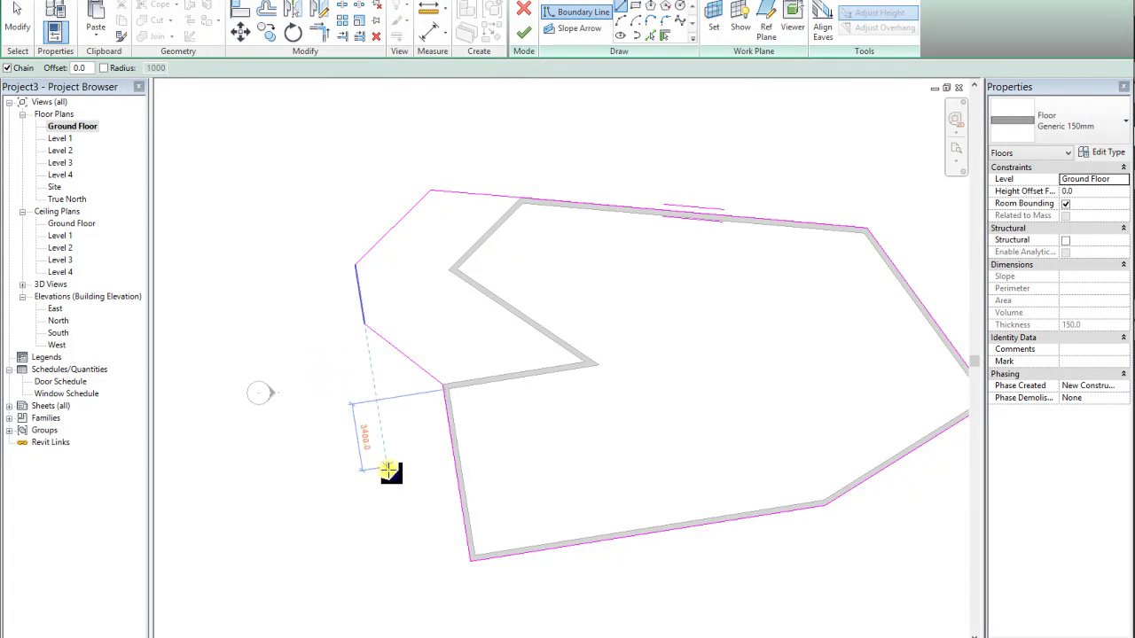
mouse_move(417, 492)
middle_mouse_down()
mouse_move(456, 385)
mouse_move(480, 368)
middle_mouse_up()
left_click(486, 360)
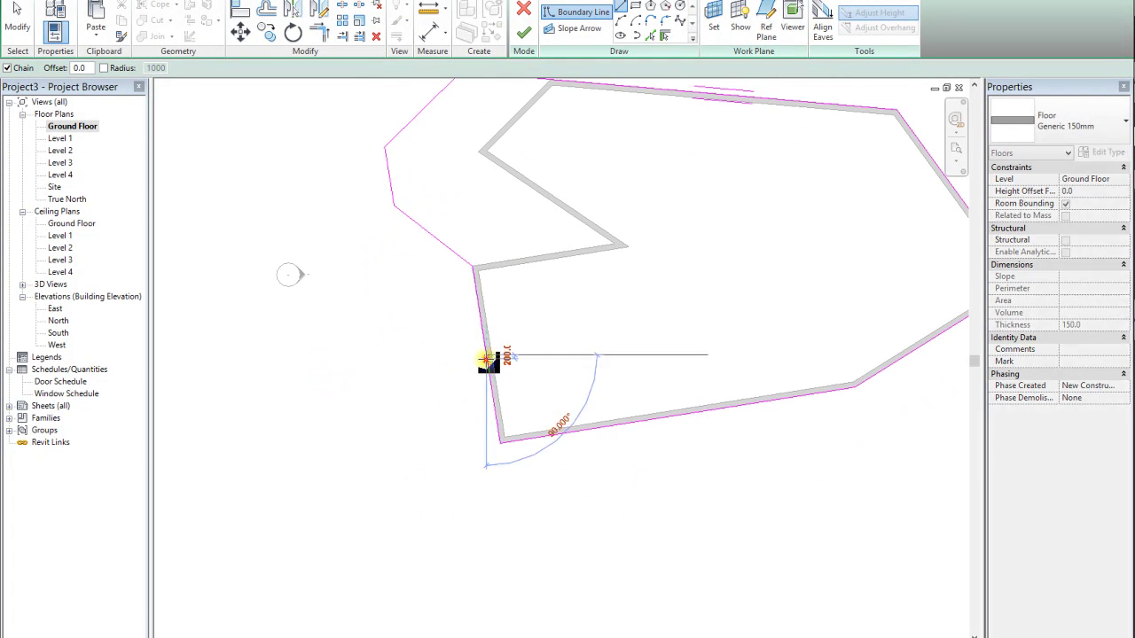
left_click(385, 375)
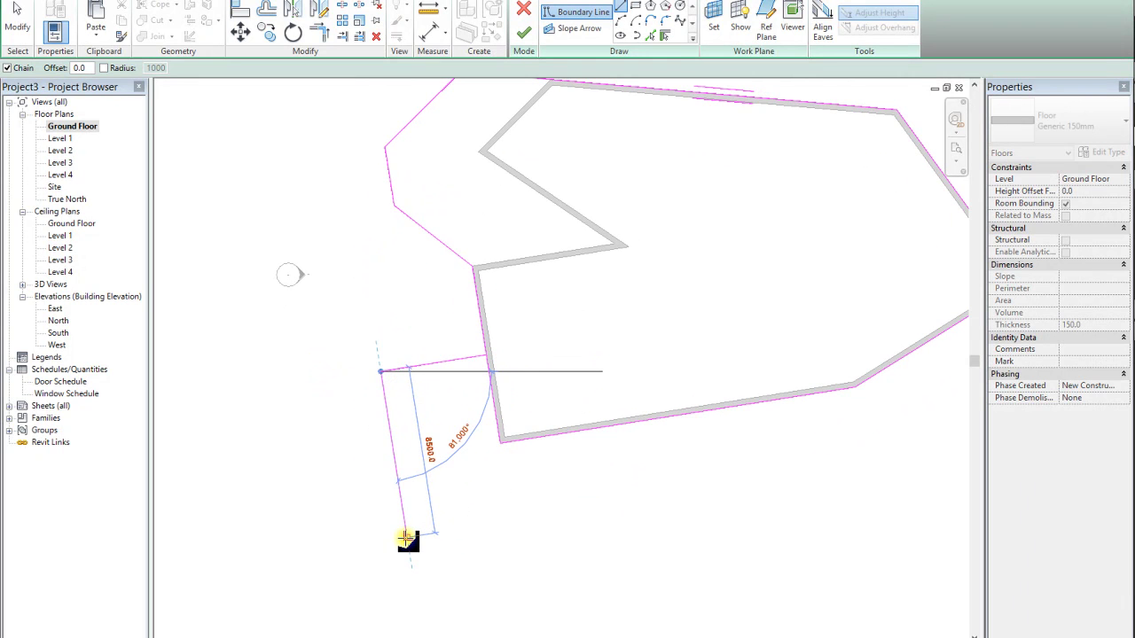
left_click(406, 536)
left_click(607, 519)
left_click(592, 430)
key("Escape")
key("Escape")
Shorten the west and south boundary lines to meet the rectangular projection's ends, and finish the floor sketch.
left_click(500, 445)
left_click_drag(500, 438, 486, 355)
left_click(528, 441)
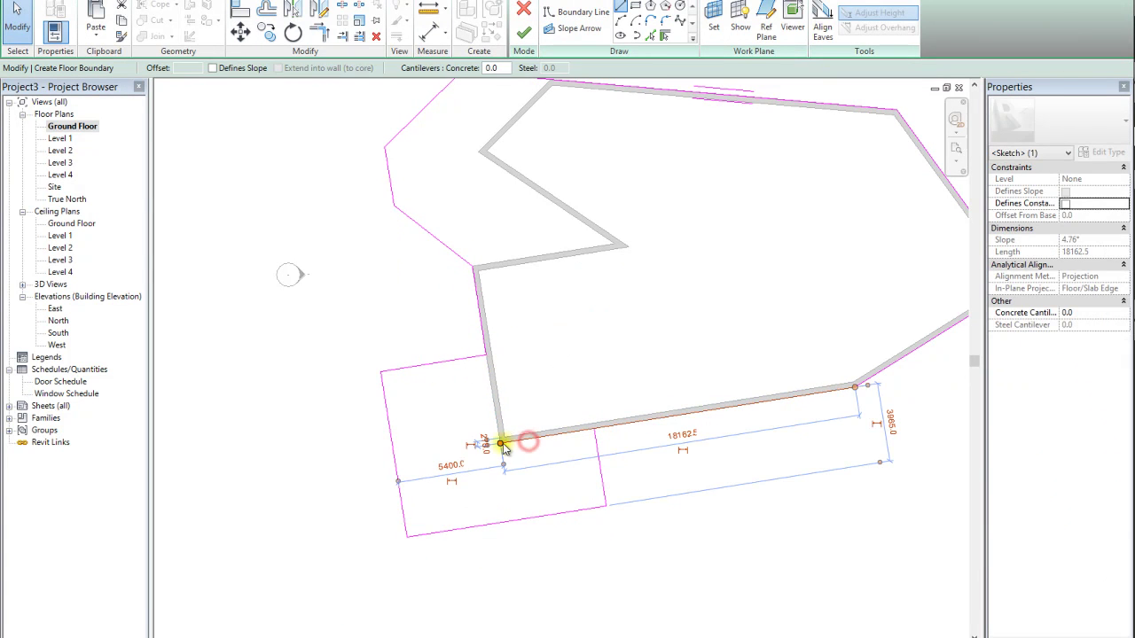
left_click_drag(500, 443, 594, 428)
left_click(672, 486)
middle_click_drag(578, 370, 492, 408)
scroll(531, 404, "up", 1)
scroll(525, 400, "down", 2)
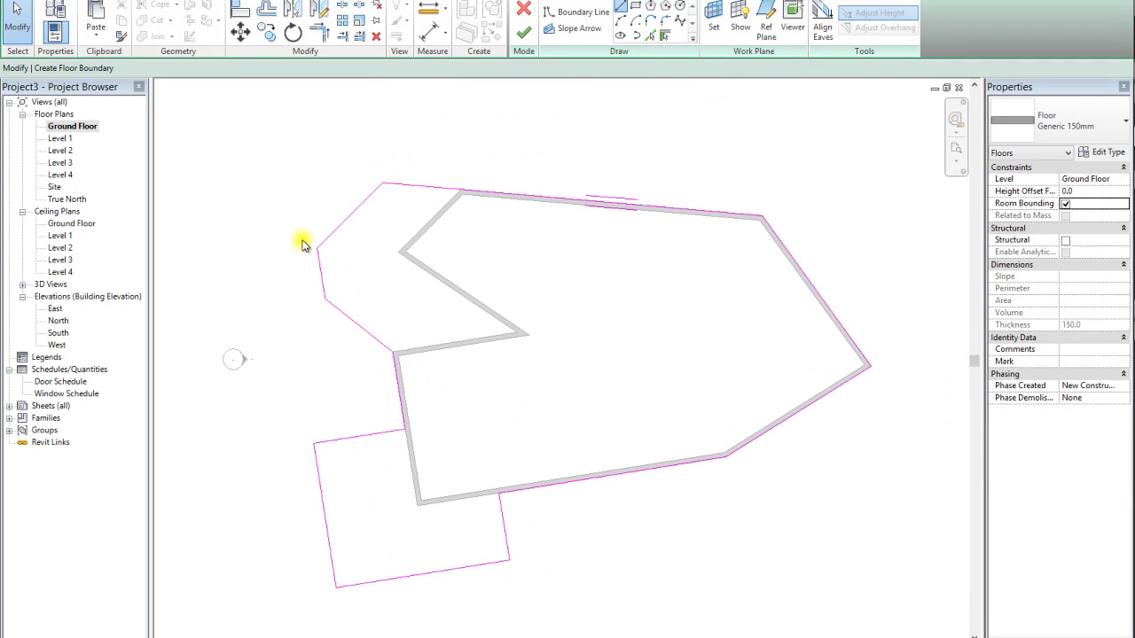
left_click(527, 36)
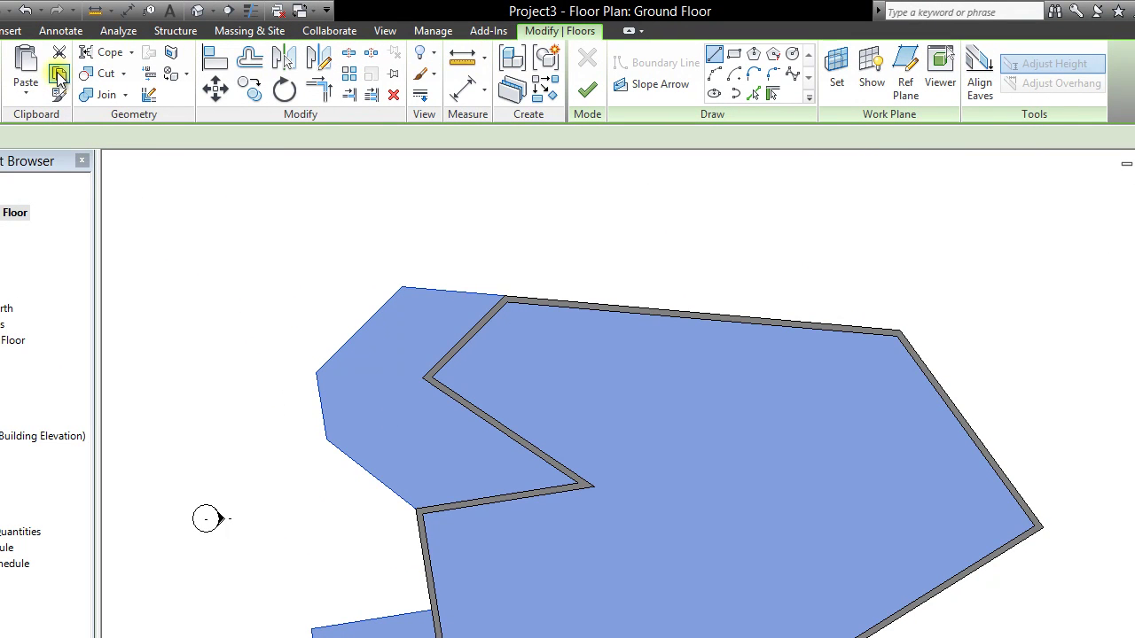
Copy the finished ground floor slab to the clipboard and paste it aligned to Level 1.
left_click(58, 74)
left_click(30, 95)
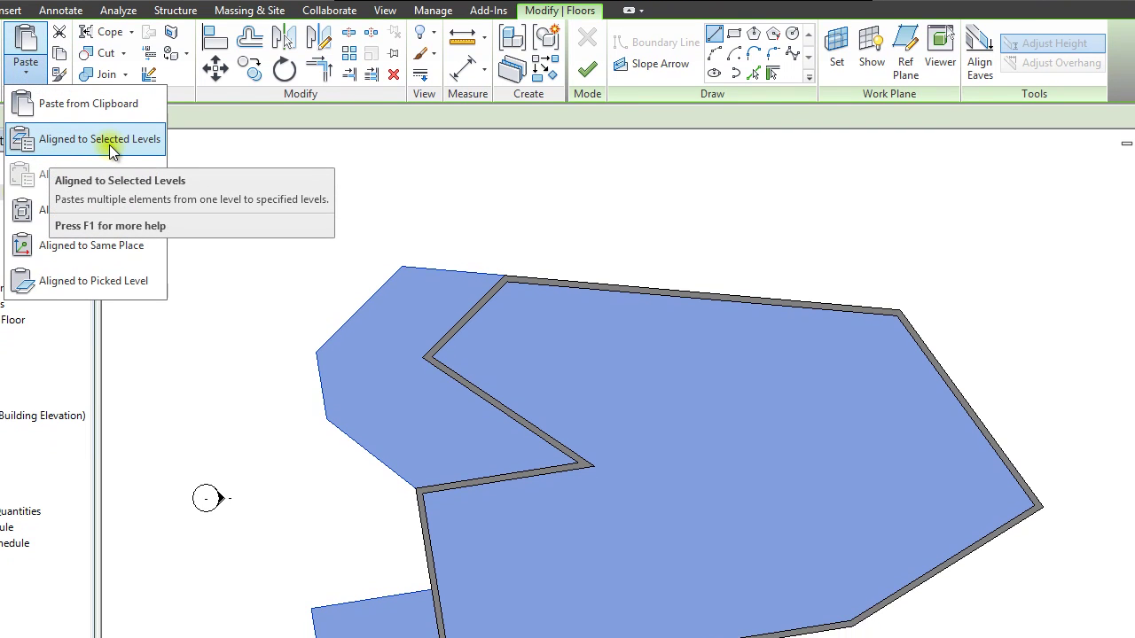
left_click(110, 145)
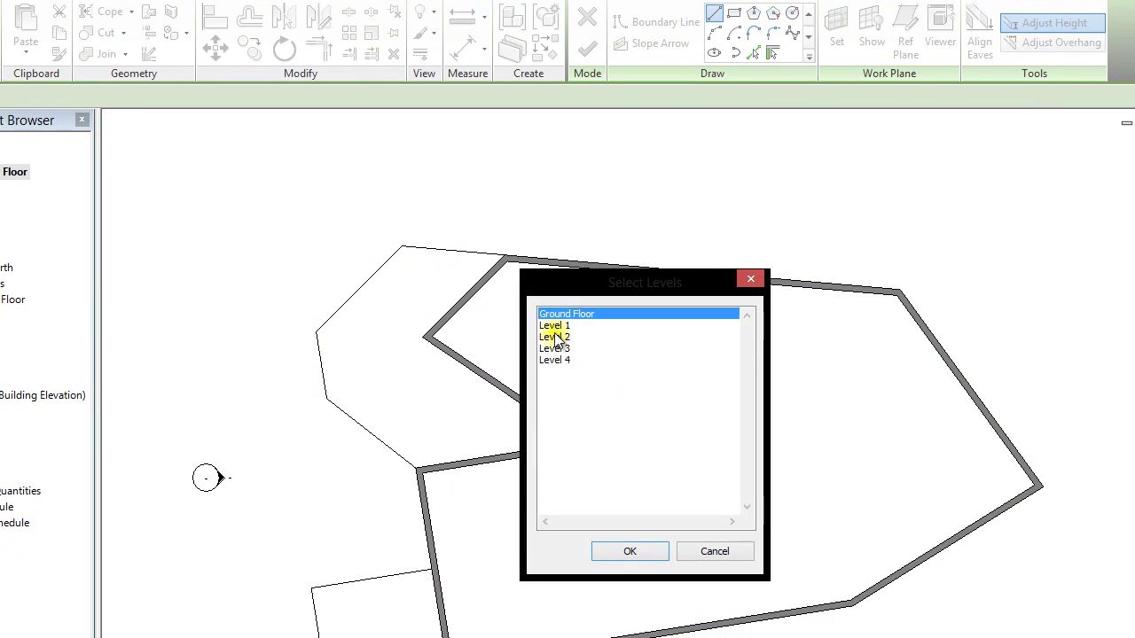
left_click(555, 326)
left_click(627, 551)
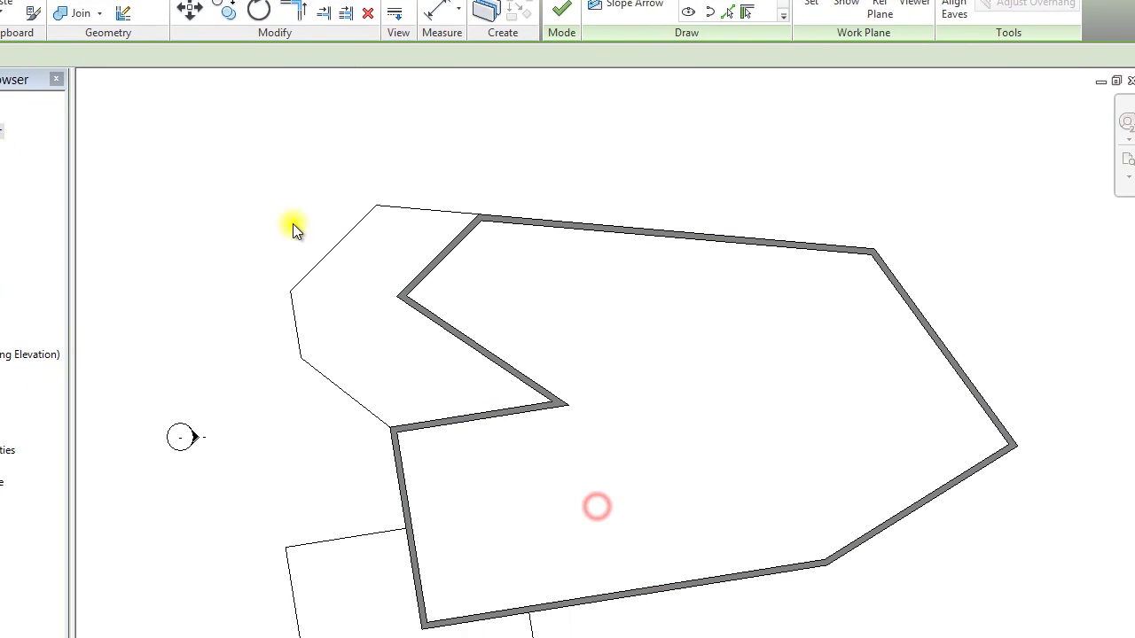
Paste the copied floor slab aligned to Level 2.
left_click(26, 51)
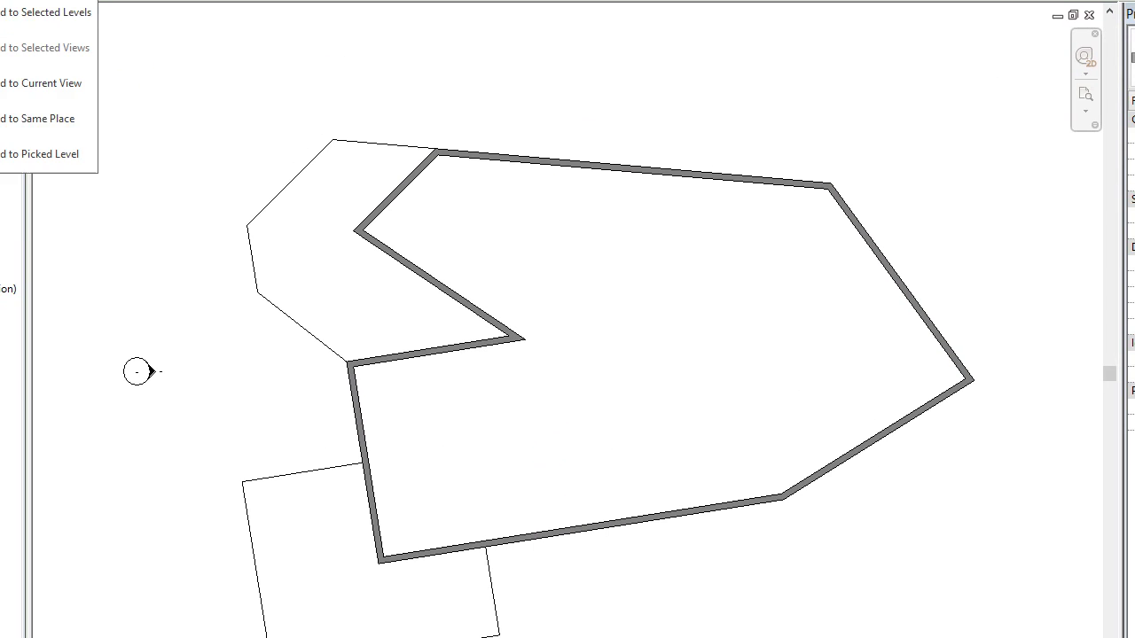
left_click(49, 12)
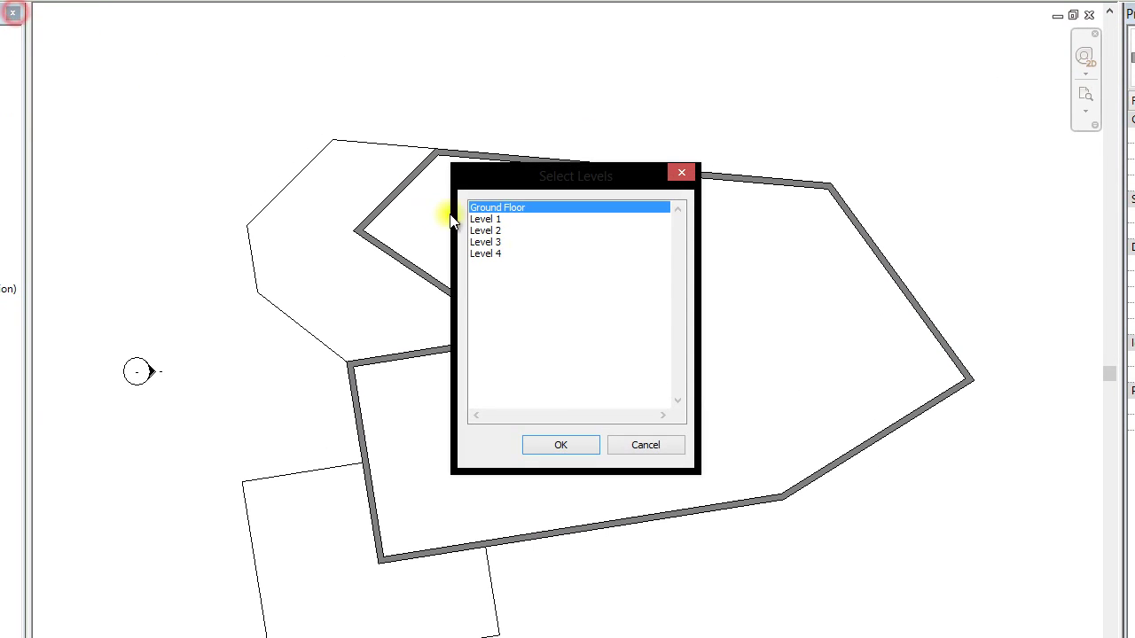
left_click(500, 230)
left_click(539, 445)
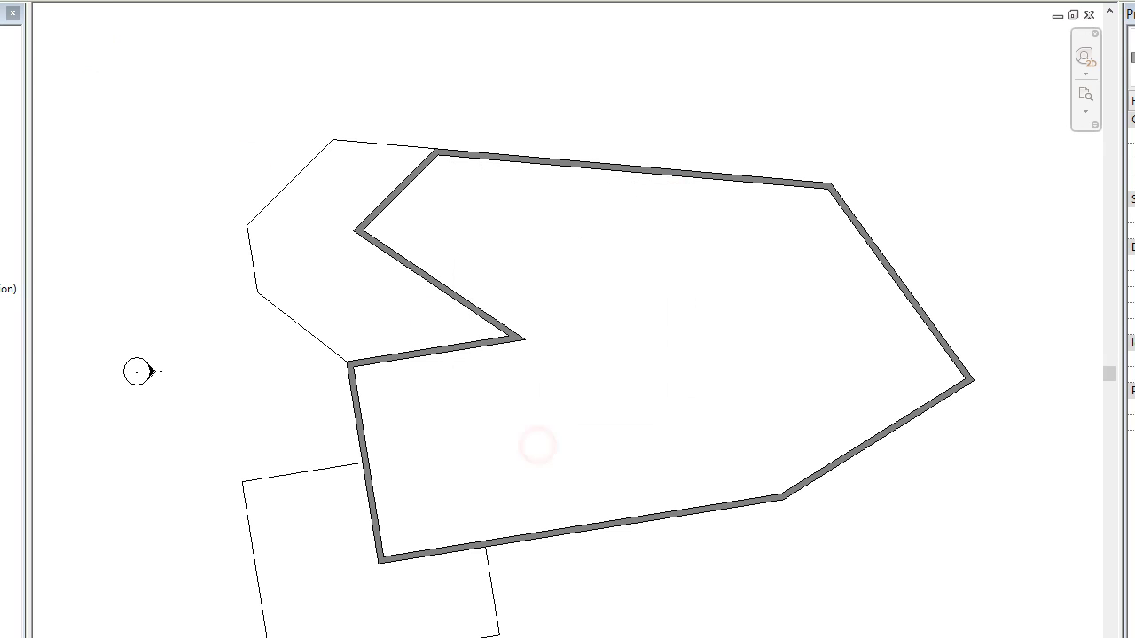
Paste the copied floor slab aligned to Level 3.
left_click(11, 2)
left_click(11, 11)
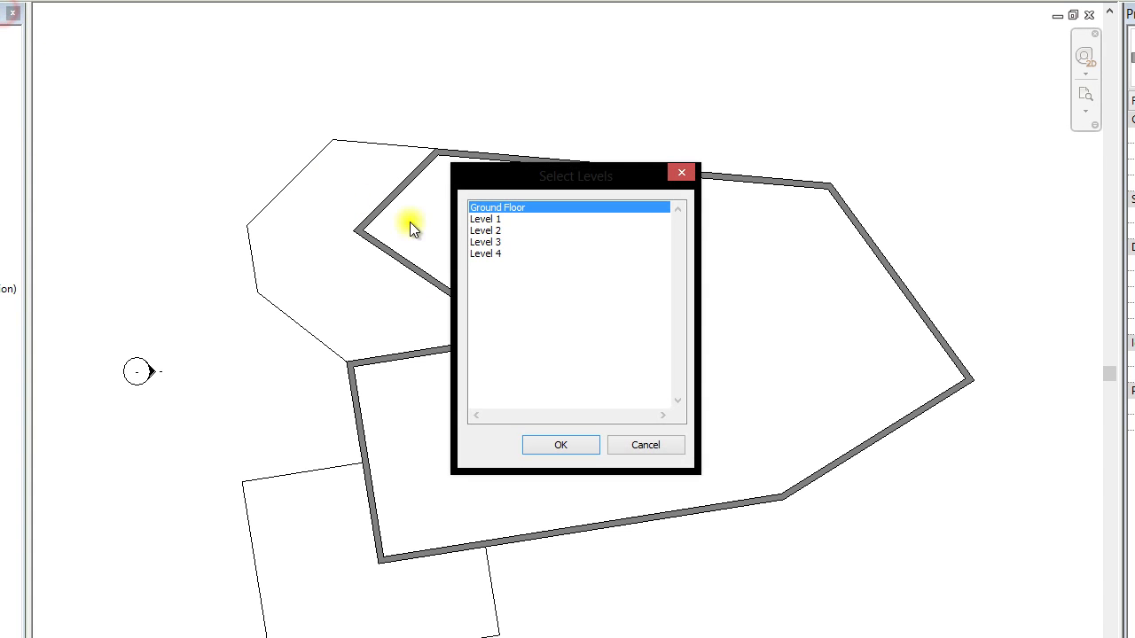
left_click(496, 230)
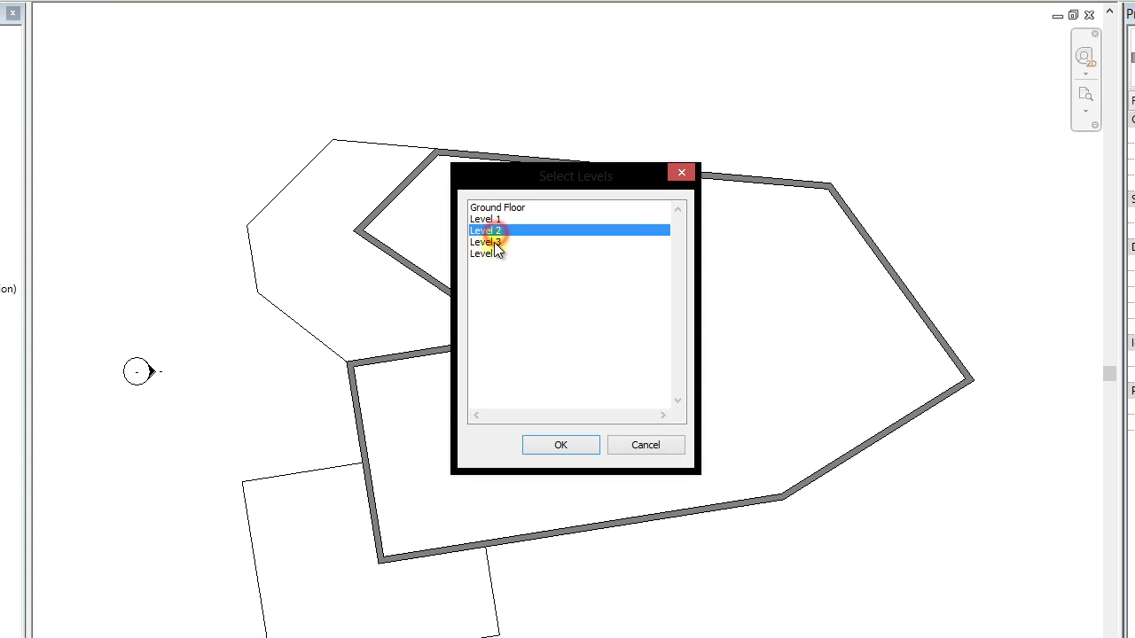
left_click(493, 242)
left_click(538, 442)
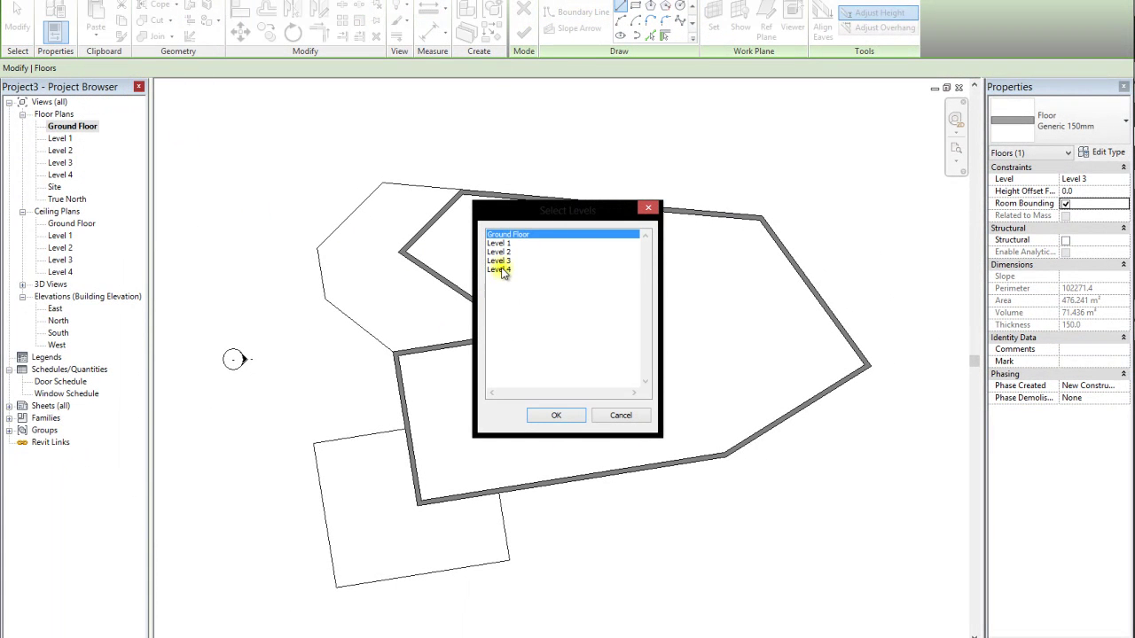
Paste the copied floor slab aligned to Level 4 and clear the selection.
left_click(502, 271)
left_click(543, 414)
left_click(543, 173)
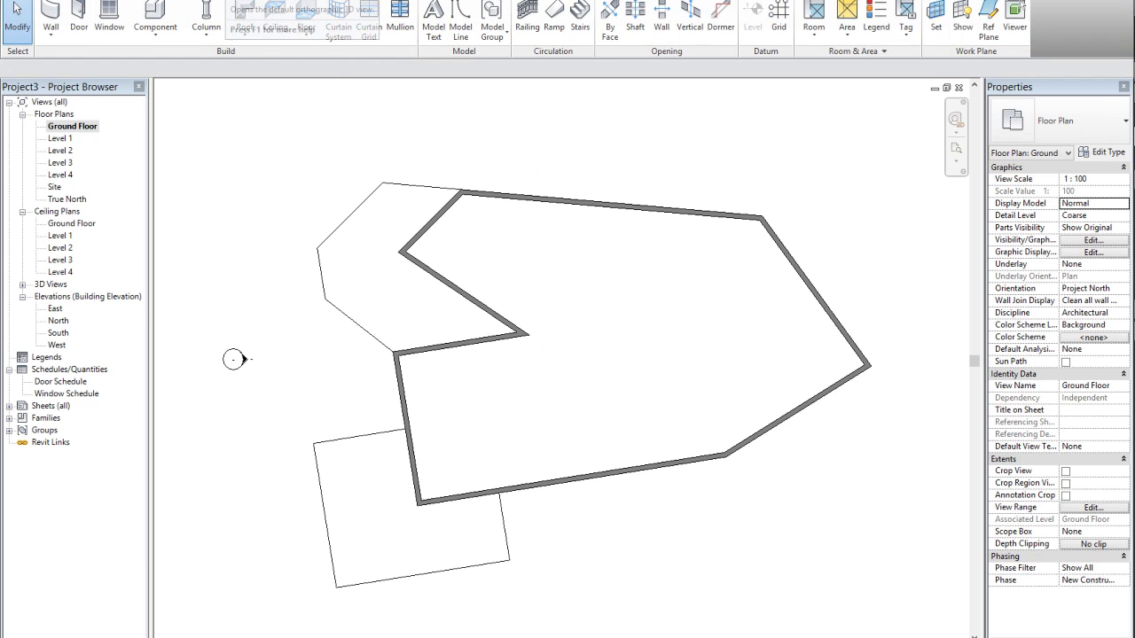
Open the default 3D view and examine the stacked floor slabs and top-storey walls from the west side.
left_click(243, 2)
left_click_drag(901, 165, 897, 608)
middle_click_drag(404, 360, 233, 163)
middle_click_drag(536, 230, 315, 204)
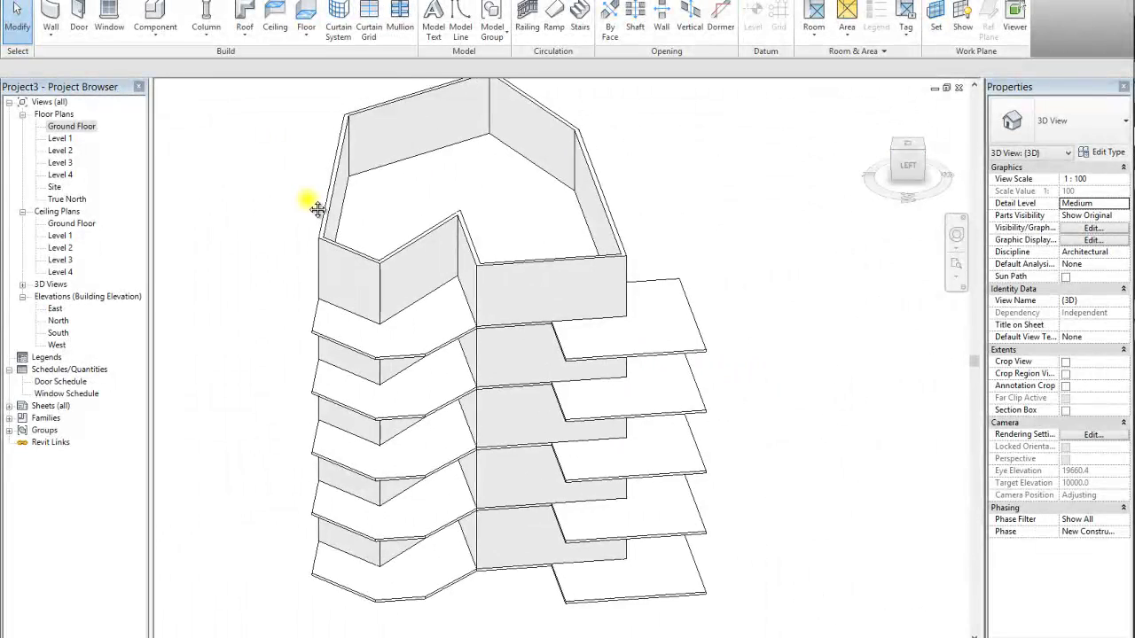
left_click_drag(892, 171, 913, 177)
left_click(408, 130)
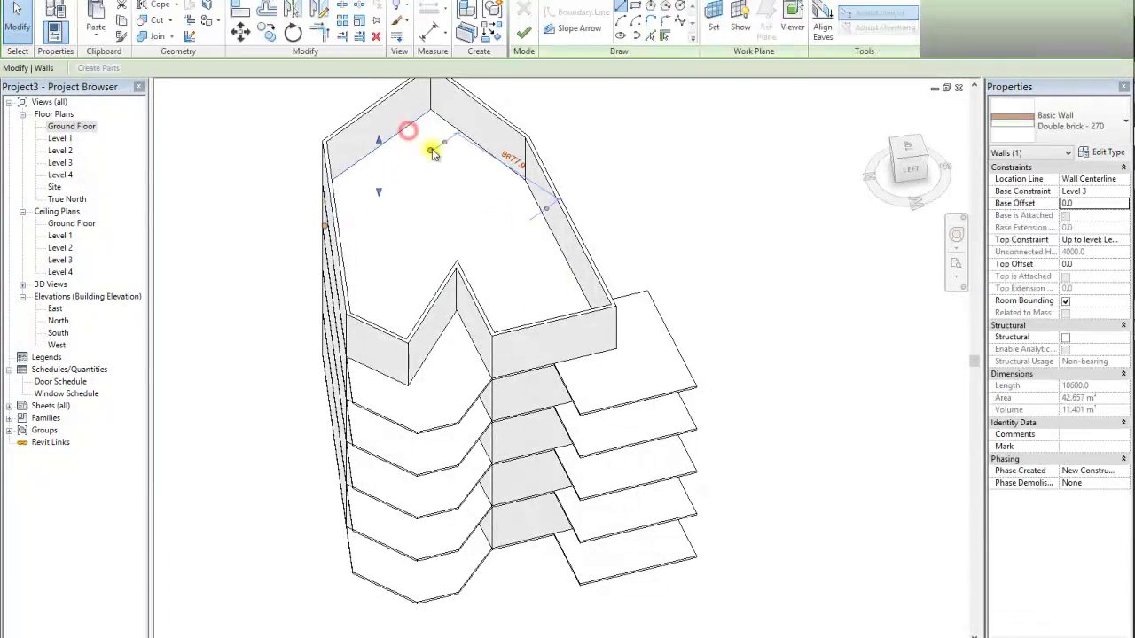
Examine the Level 4 floor slab and the stacked slab projections from the front-left corner and from above.
left_click(660, 322)
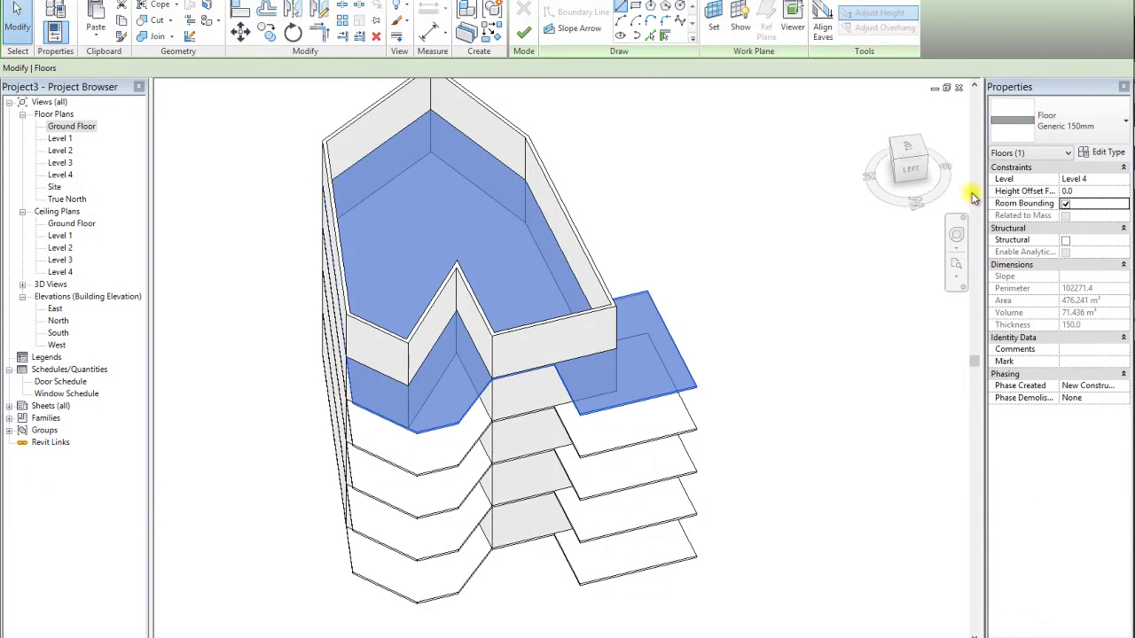
left_click(843, 310)
left_click_drag(905, 173, 723, 131)
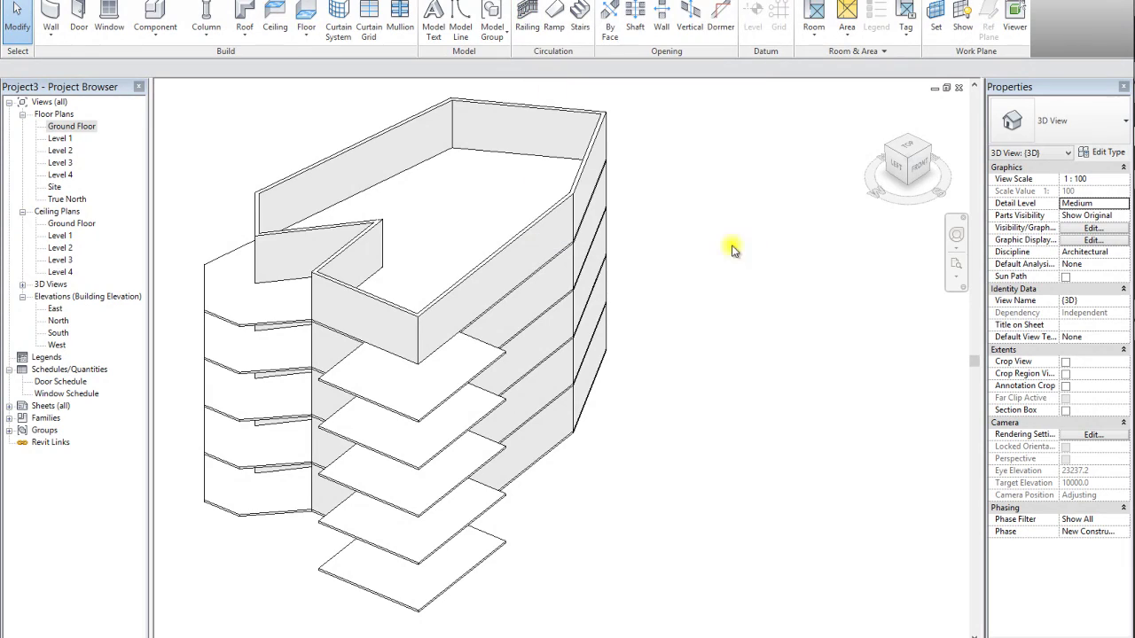
left_click_drag(901, 170, 189, 205)
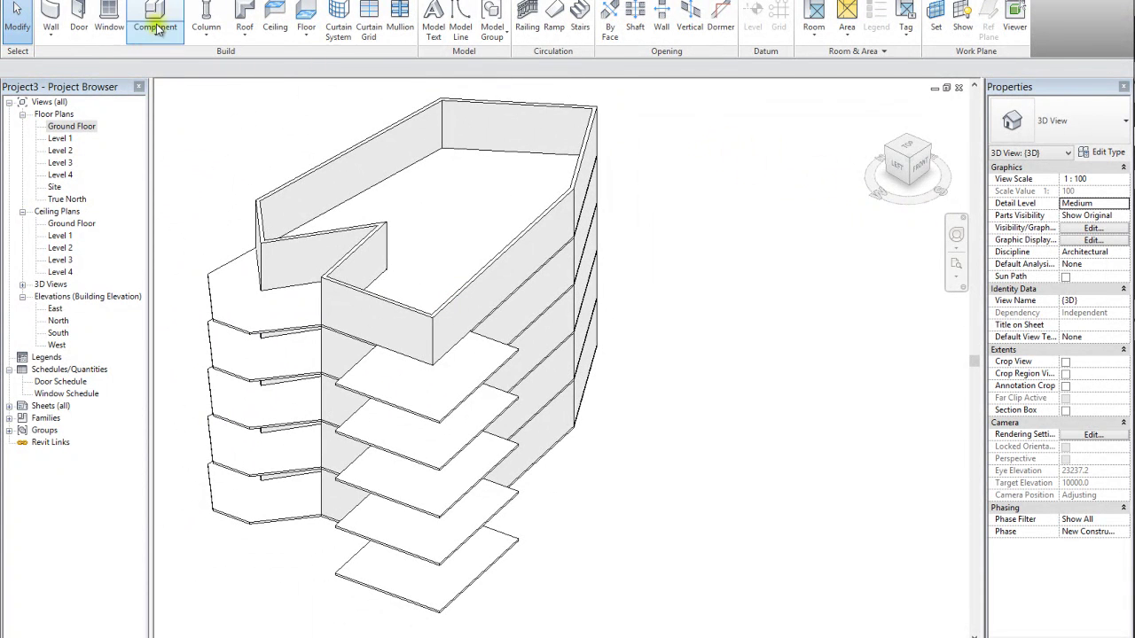
left_click(245, 16)
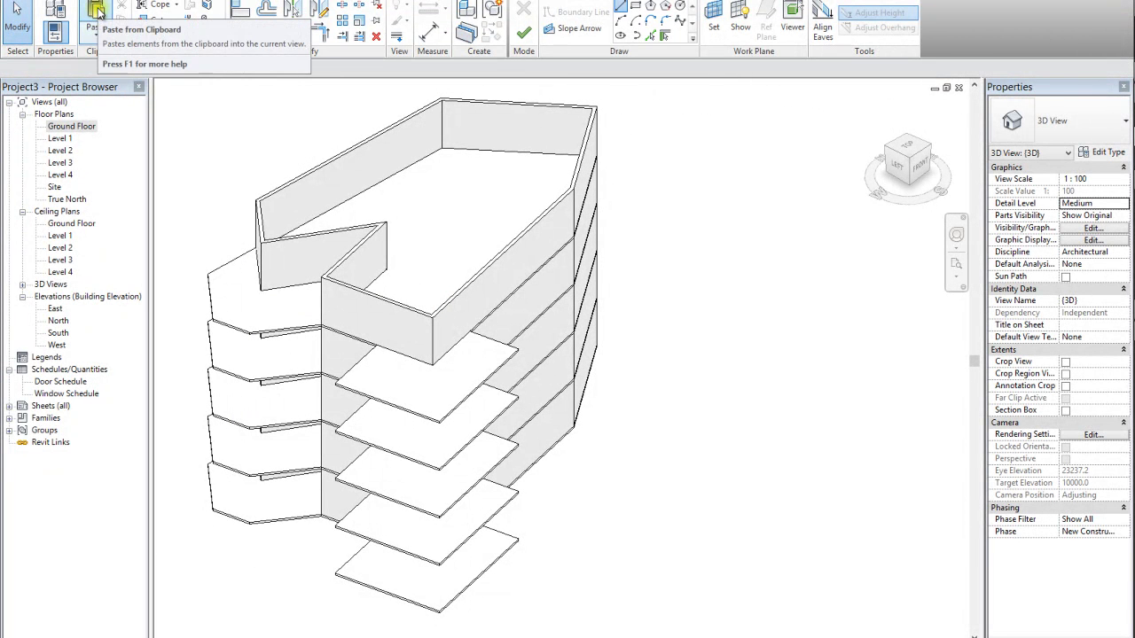
left_click(806, 227)
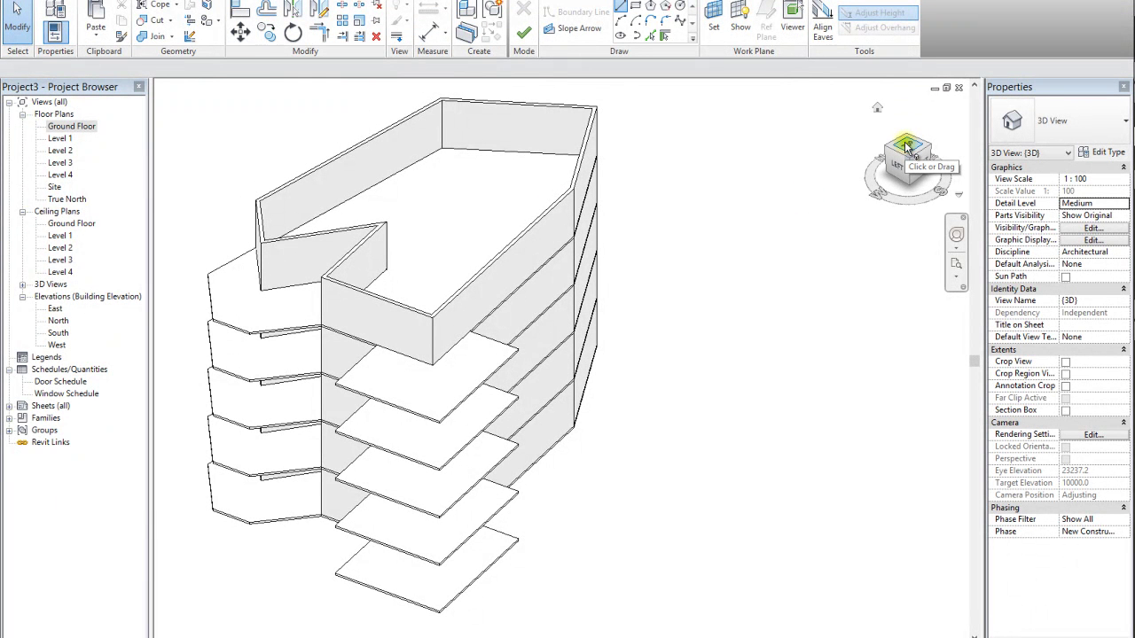
left_click(906, 145)
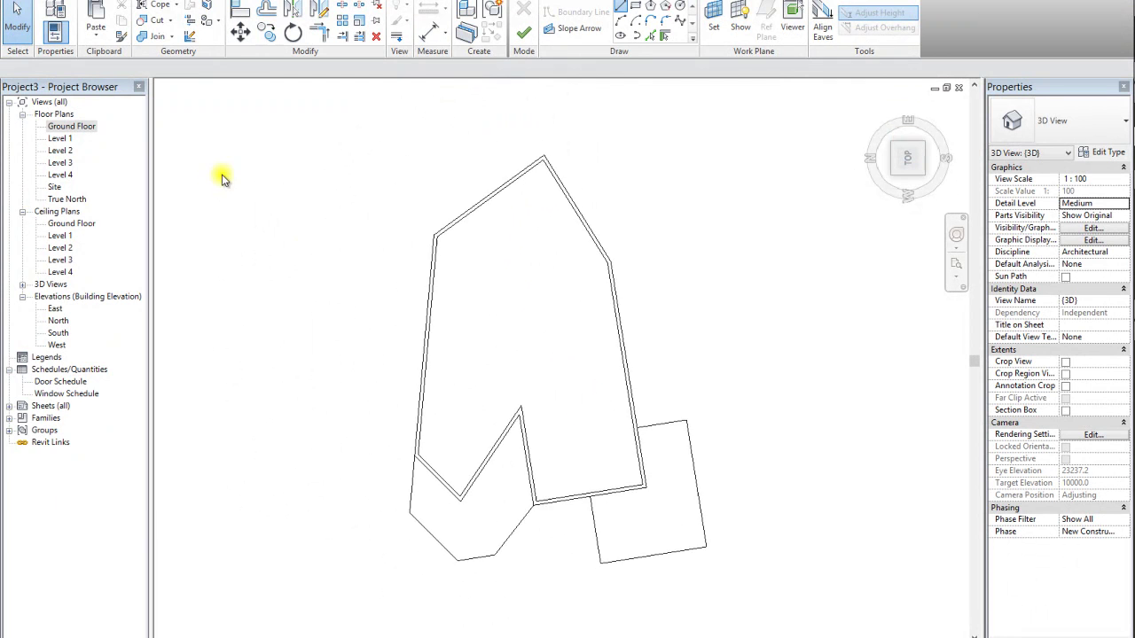
On the Ground Floor plan, place M_Single-Flush 0915 x 2134mm doors: one in the west wall and two in the angled north-west wall.
double_click(66, 127)
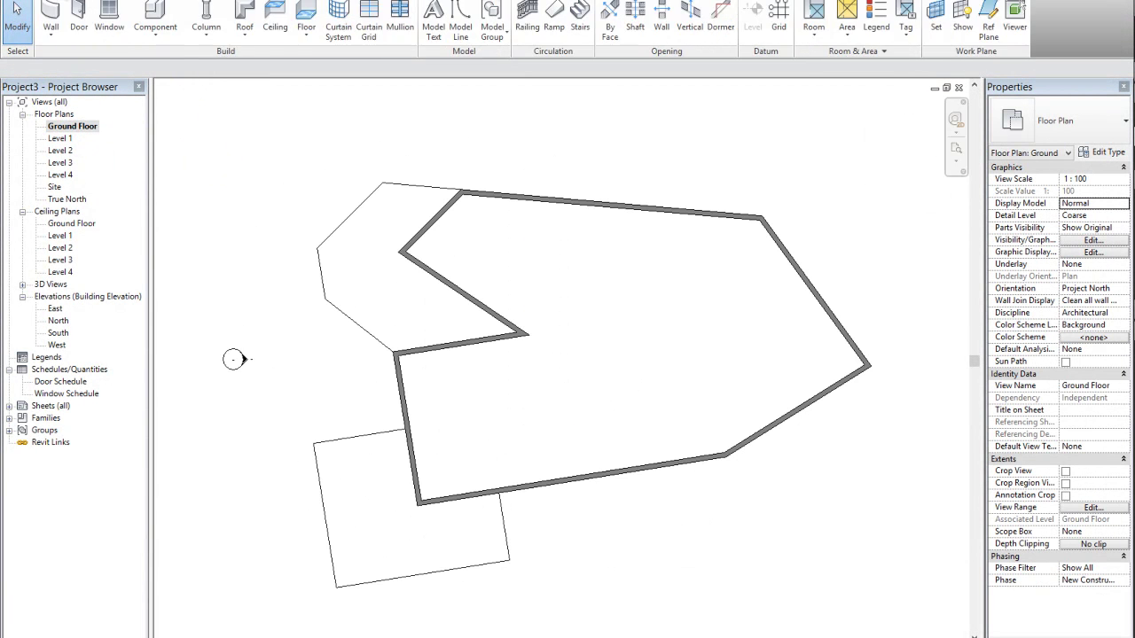
left_click(83, 19)
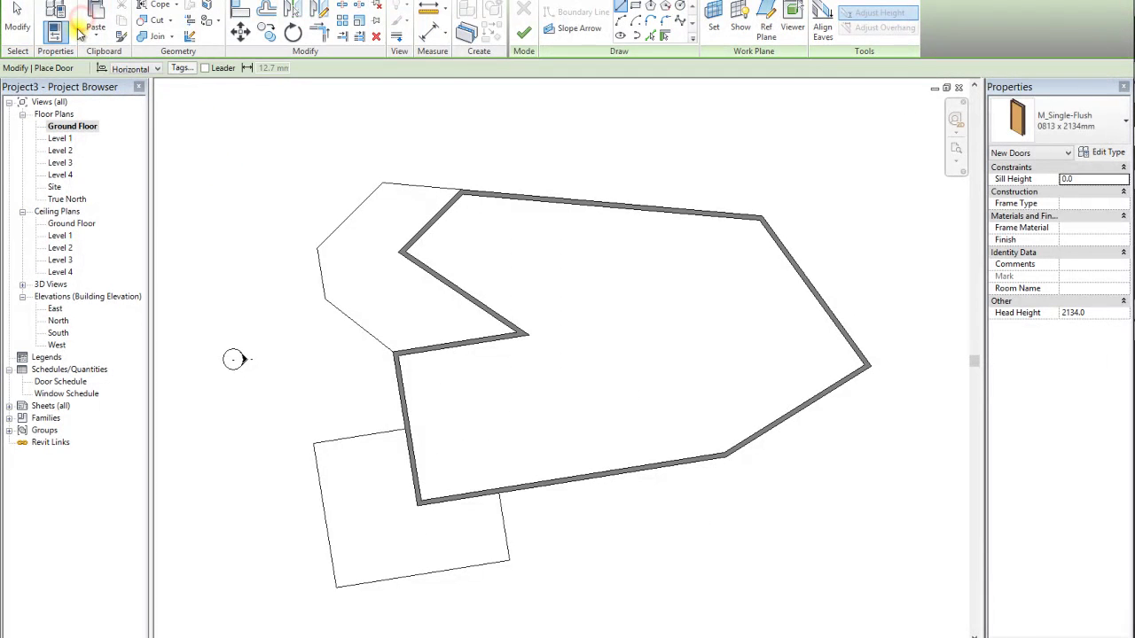
left_click(1046, 124)
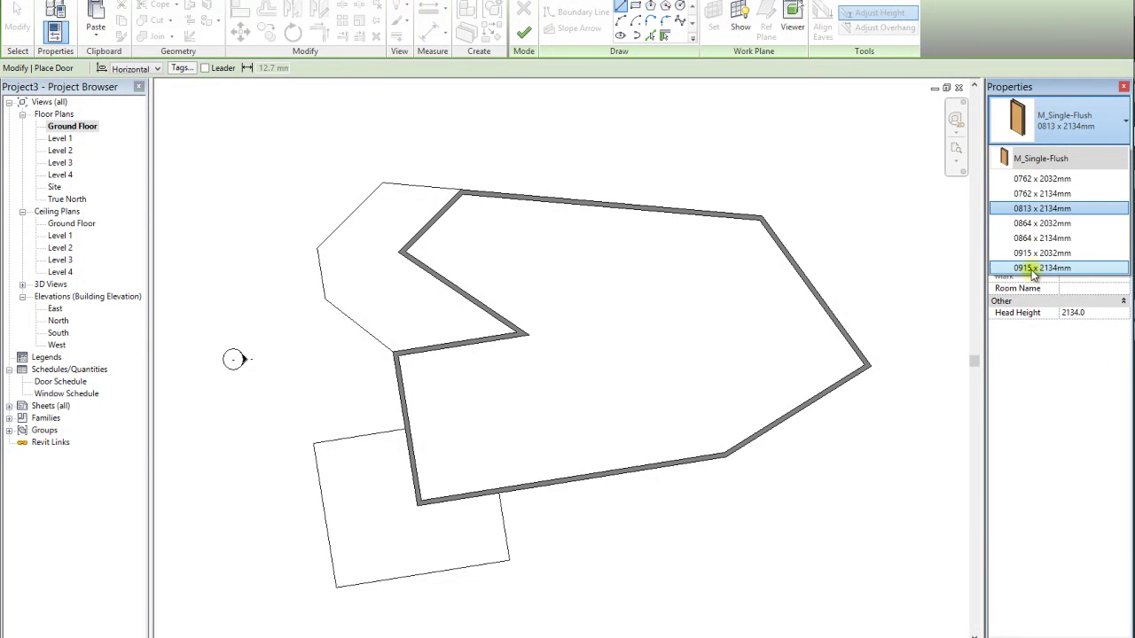
left_click(1039, 268)
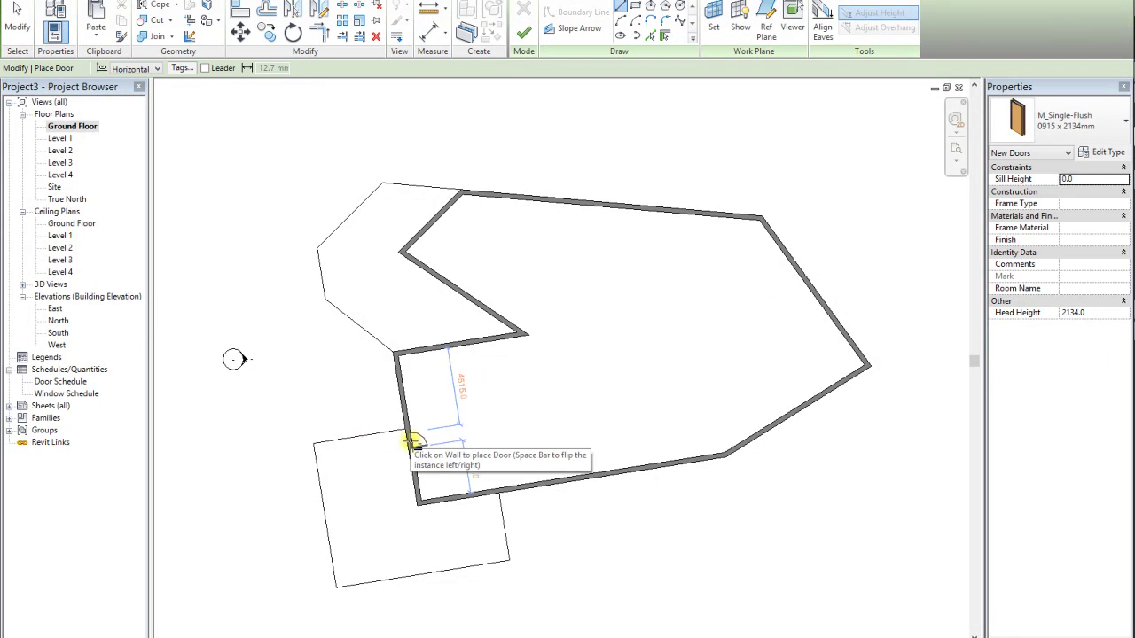
left_click(406, 443)
left_click(446, 205)
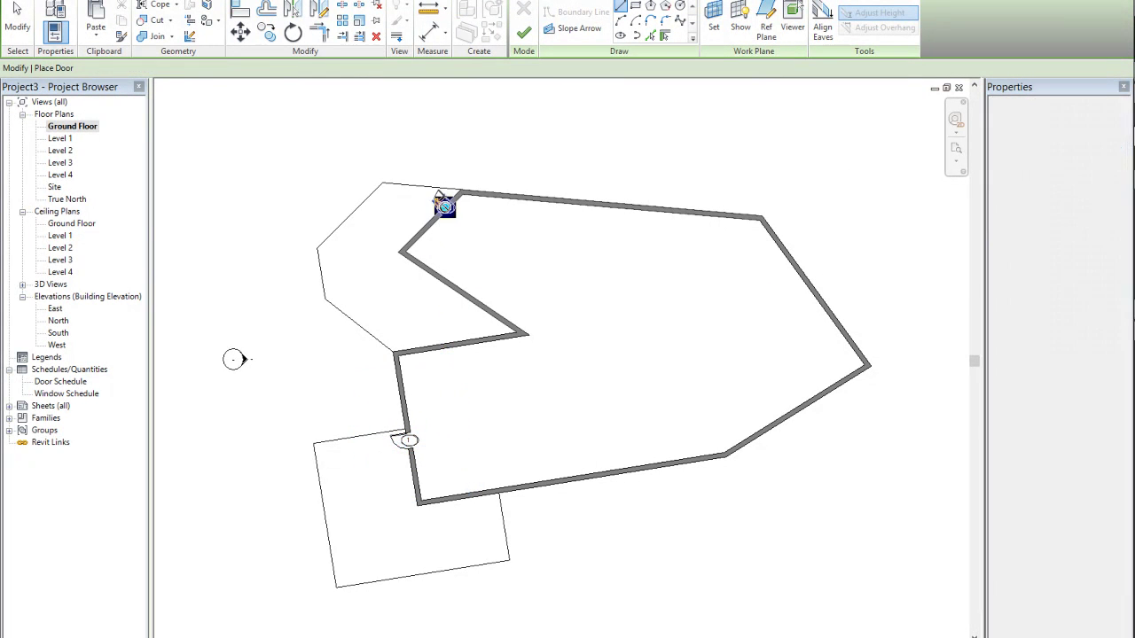
left_click(415, 230)
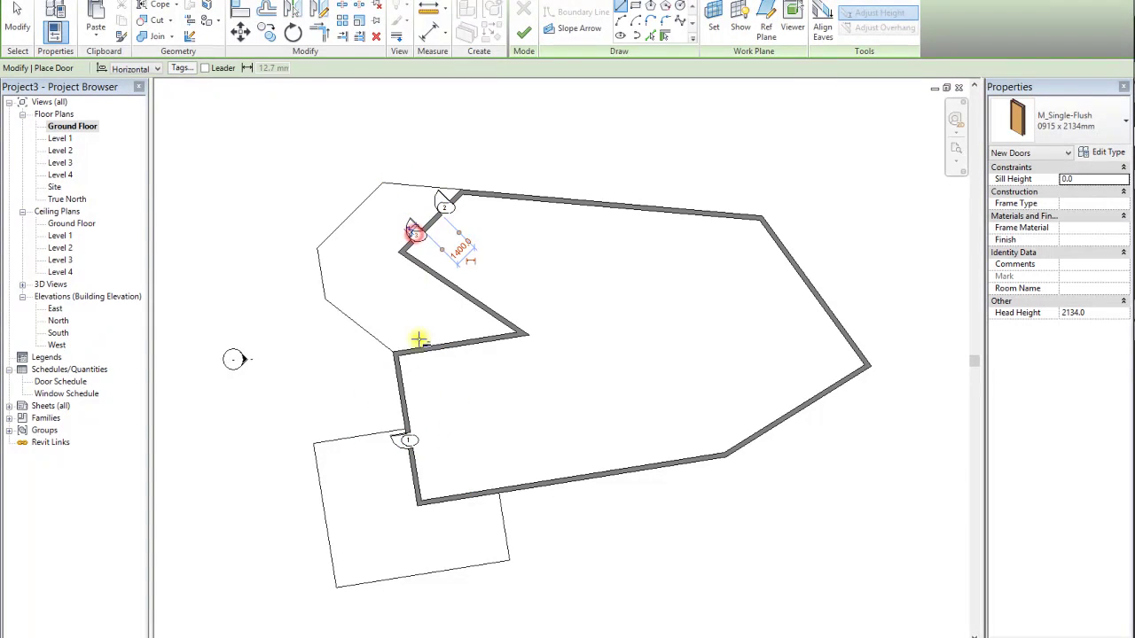
Add three more doors around the south-west corner, one in the west wall and two in the south wall.
left_click(414, 486)
left_click(441, 503)
left_click(474, 499)
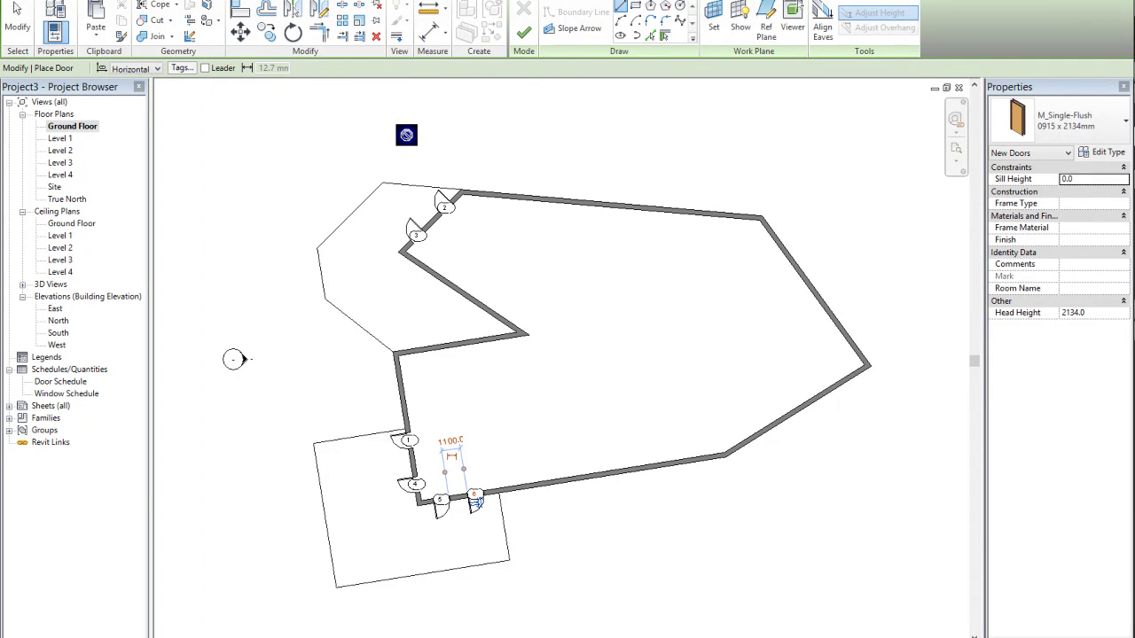
key("Escape")
Copy all six ground-floor doors to the clipboard.
left_click(446, 204)
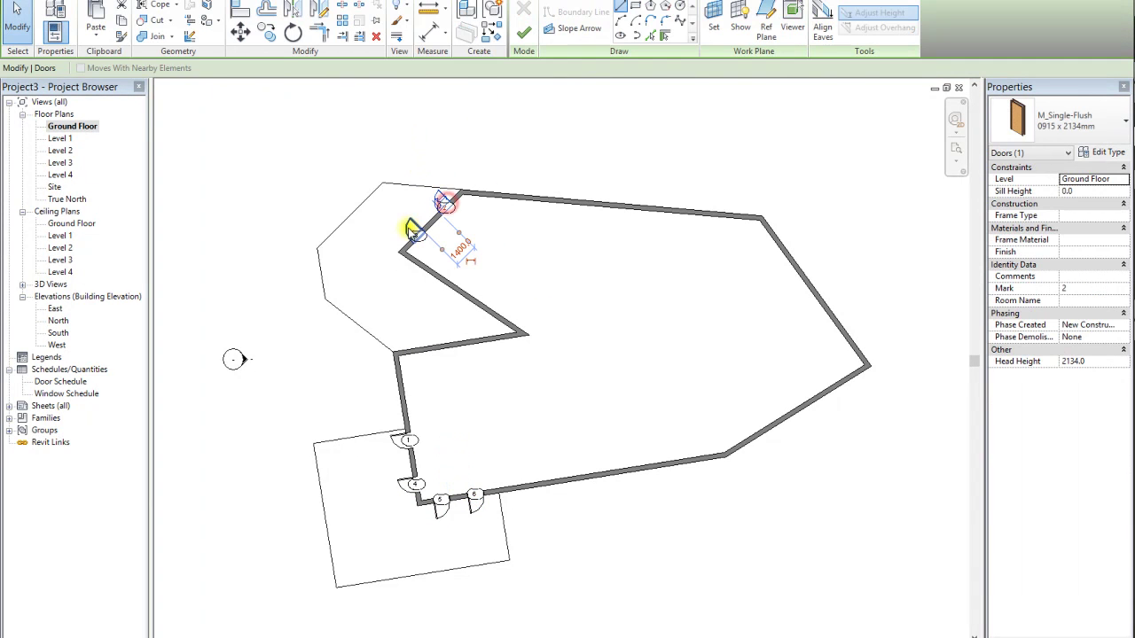
left_click(411, 229, "ctrl")
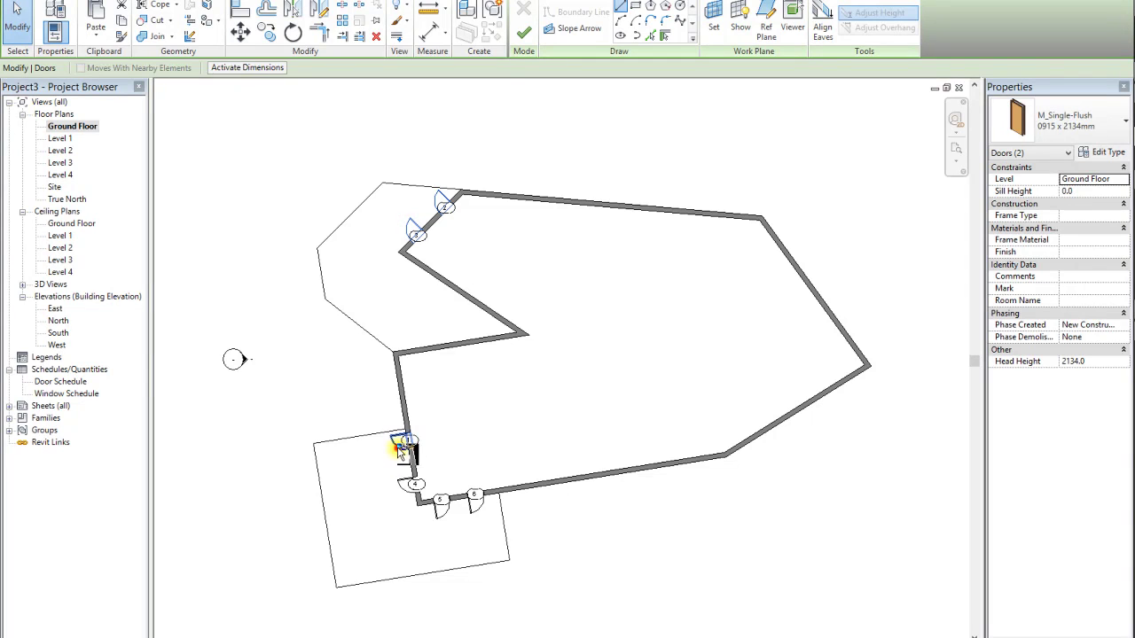
left_click(400, 446, "ctrl")
left_click(409, 483, "ctrl")
left_click(441, 504, "ctrl")
left_click(476, 503, "ctrl")
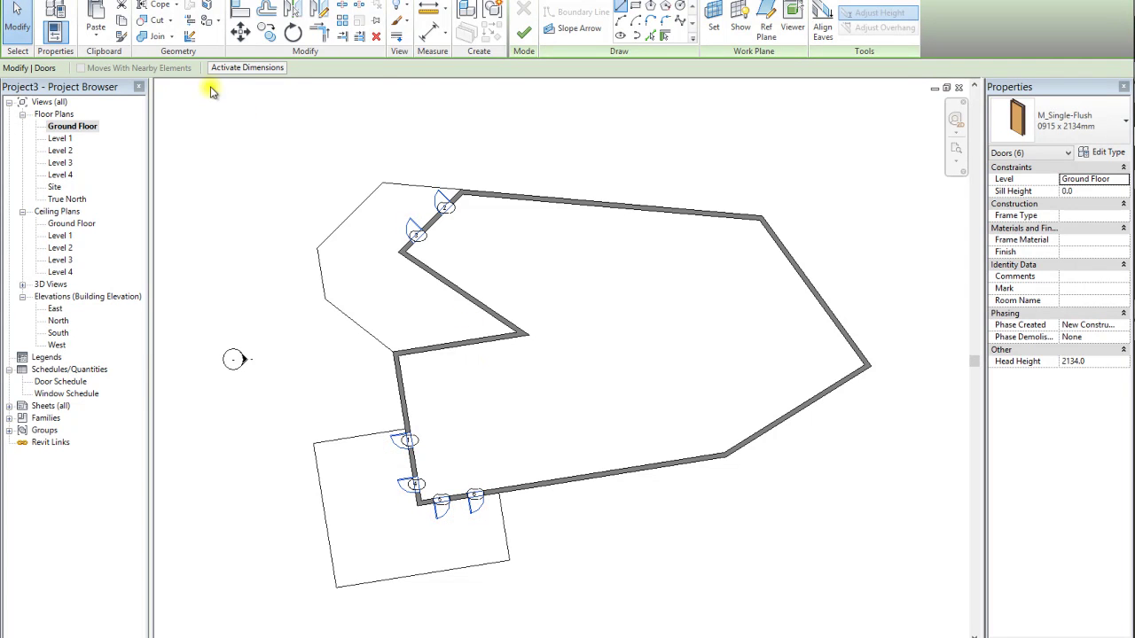
left_click(122, 19)
Paste the copied doors aligned to Level 1.
left_click(97, 39)
left_click(145, 85)
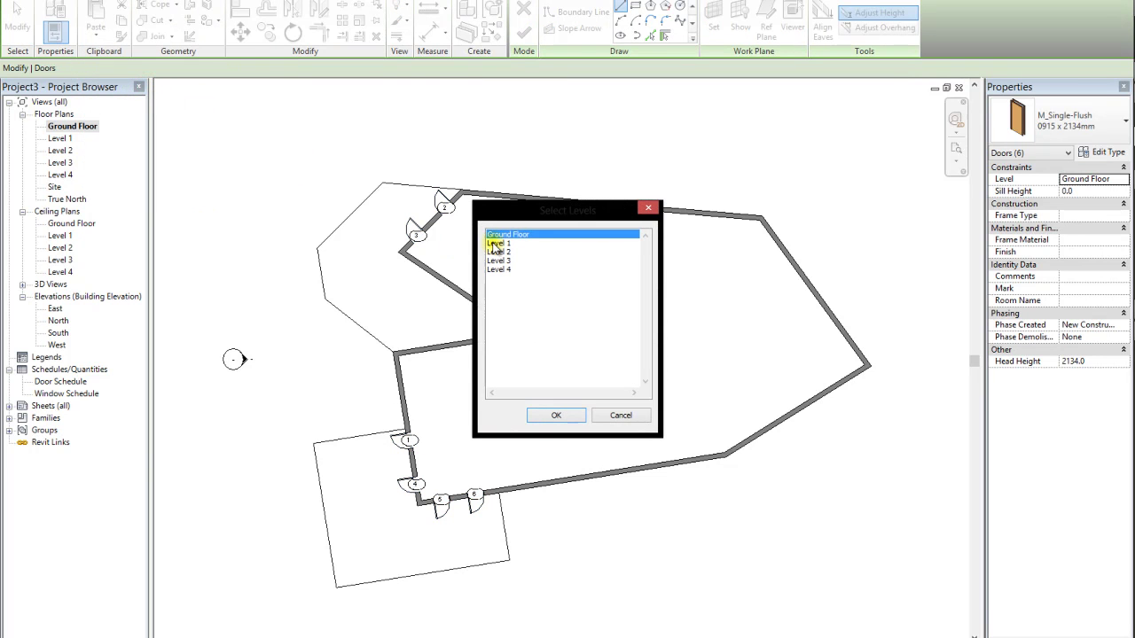
left_click(495, 242)
left_click(553, 415)
Paste the copied doors aligned to Level 2.
left_click(95, 35)
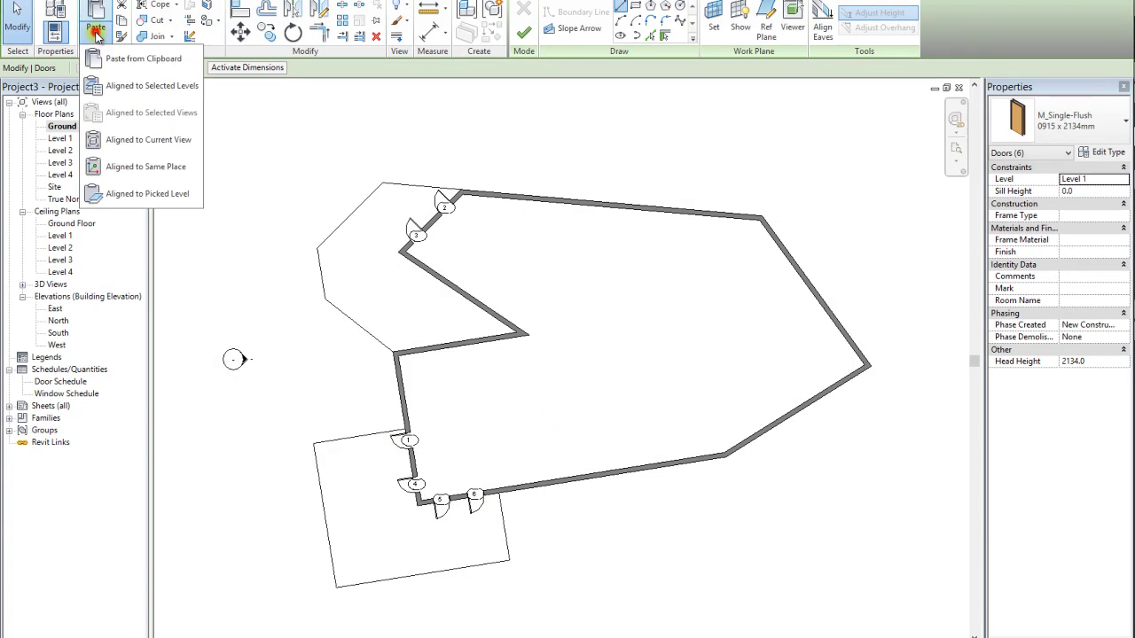
left_click(134, 92)
left_click(498, 252)
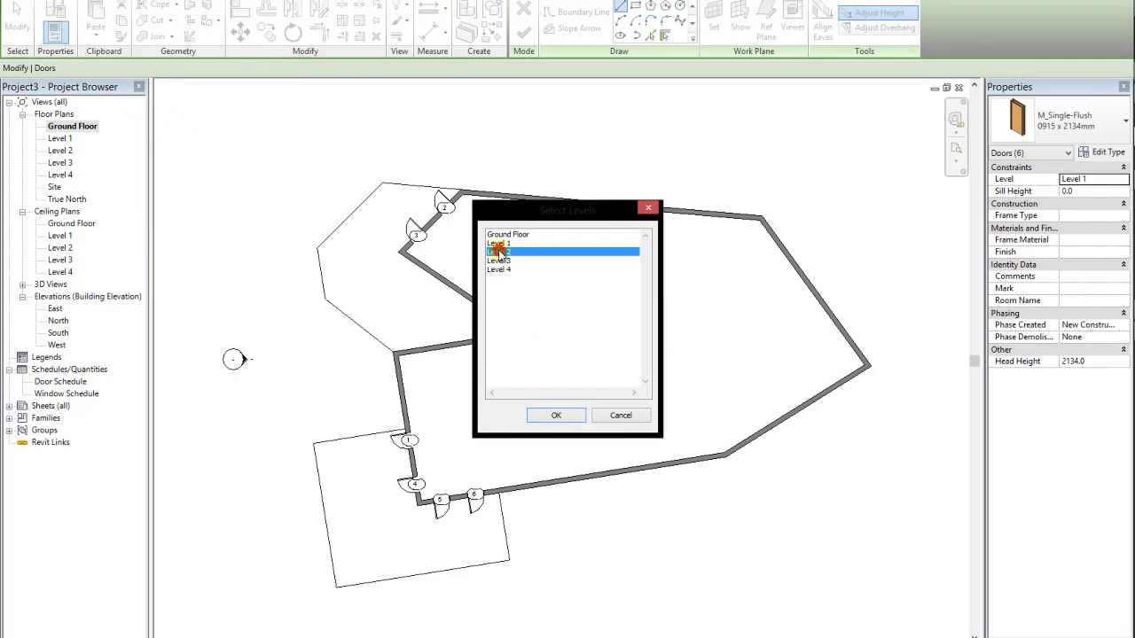
left_click(556, 417)
Paste the copied doors aligned to Level 3.
left_click(96, 35)
left_click(119, 88)
left_click(504, 260)
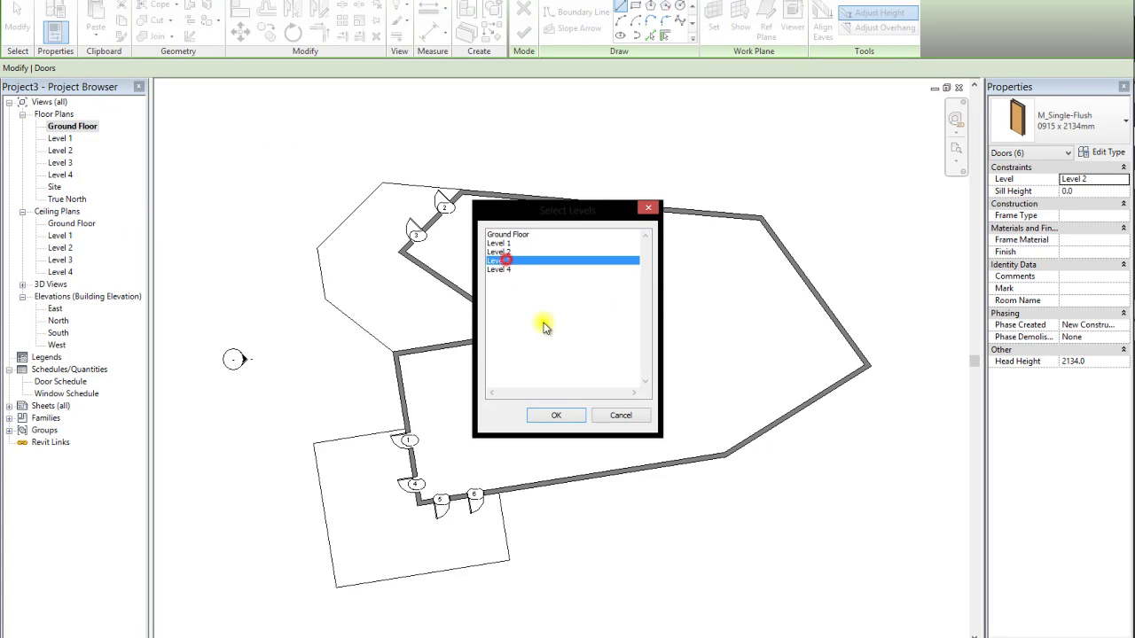
left_click(556, 417)
Paste the copied doors aligned to Level 4 and clear the selection.
left_click(95, 37)
left_click(129, 88)
left_click(501, 270)
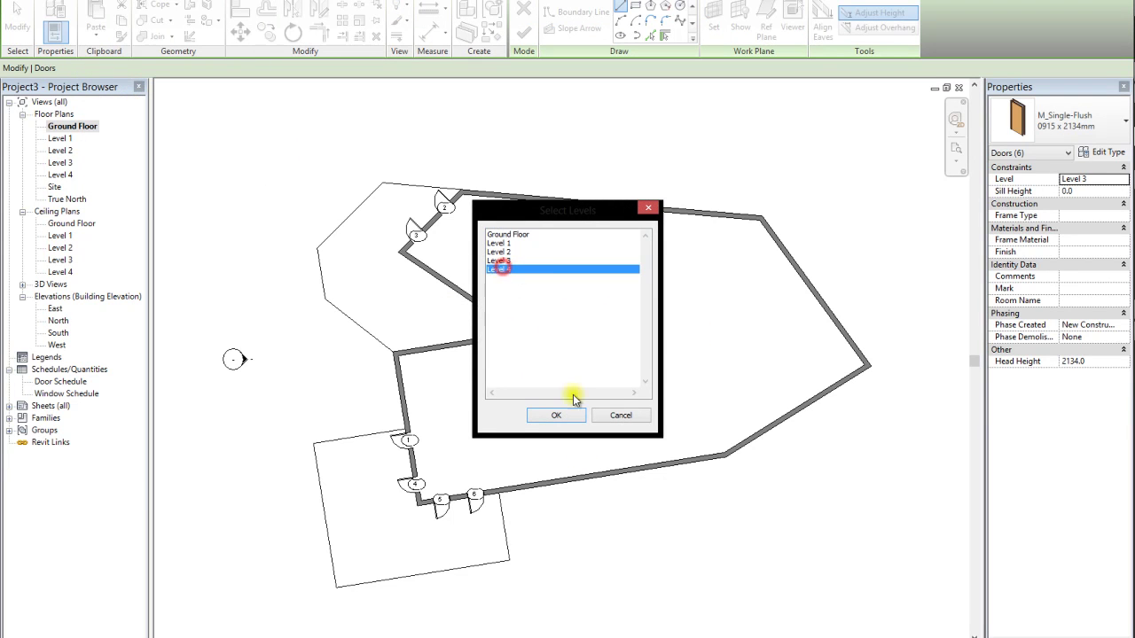
left_click(570, 413)
left_click(571, 158)
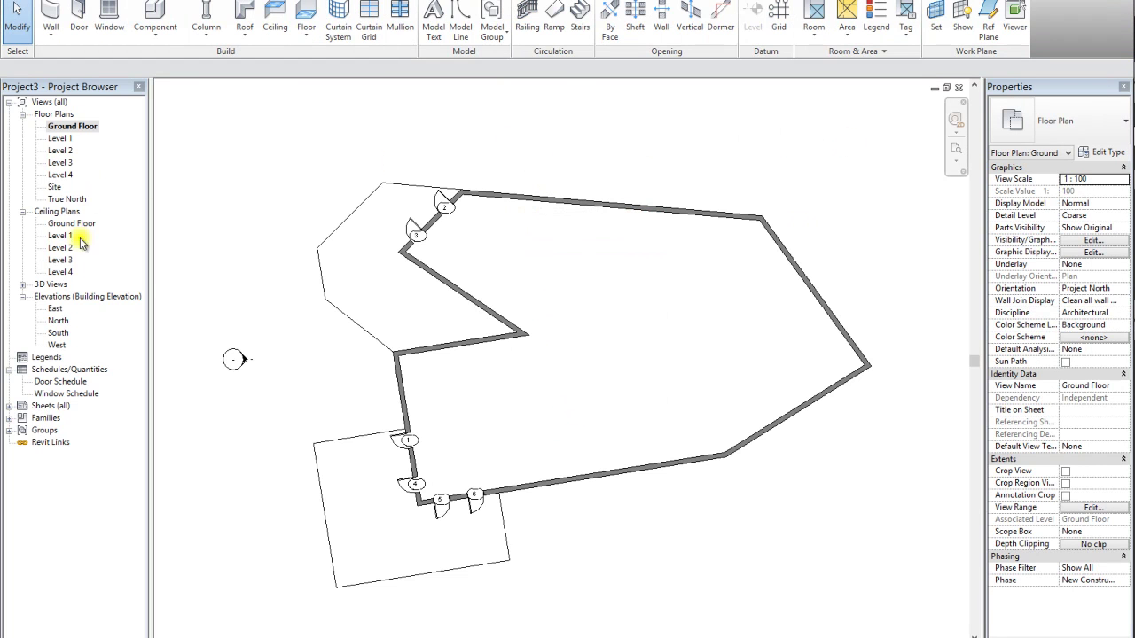
Open the default 3D view and set its visual style to Realistic.
left_click(23, 284)
double_click(53, 296)
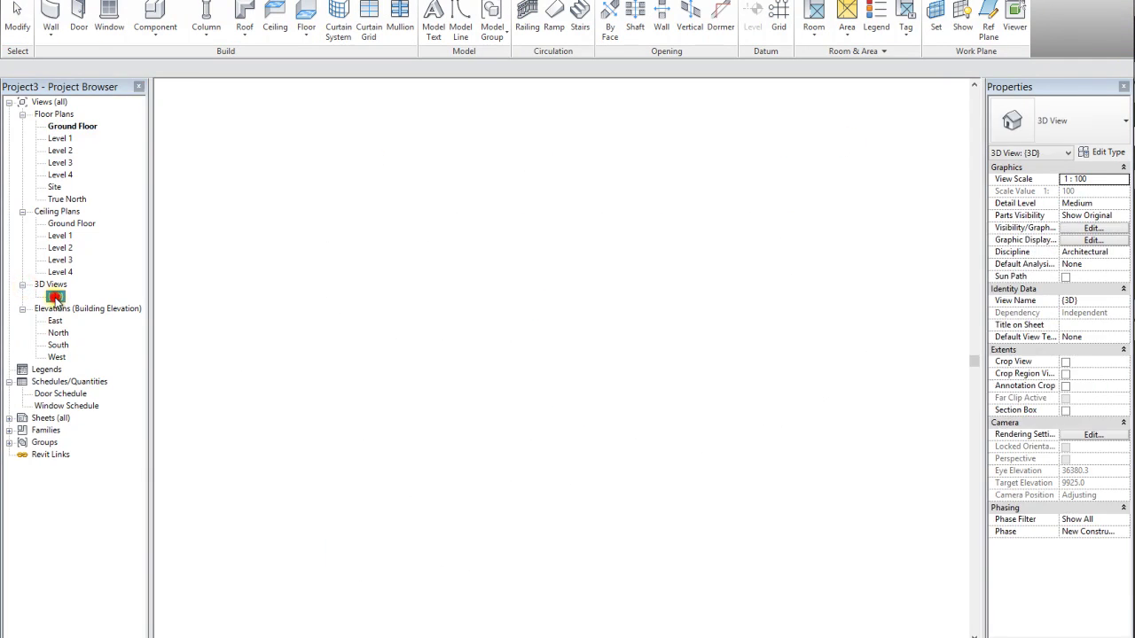
left_click(906, 174)
middle_click_drag(829, 614, 798, 96, "shift")
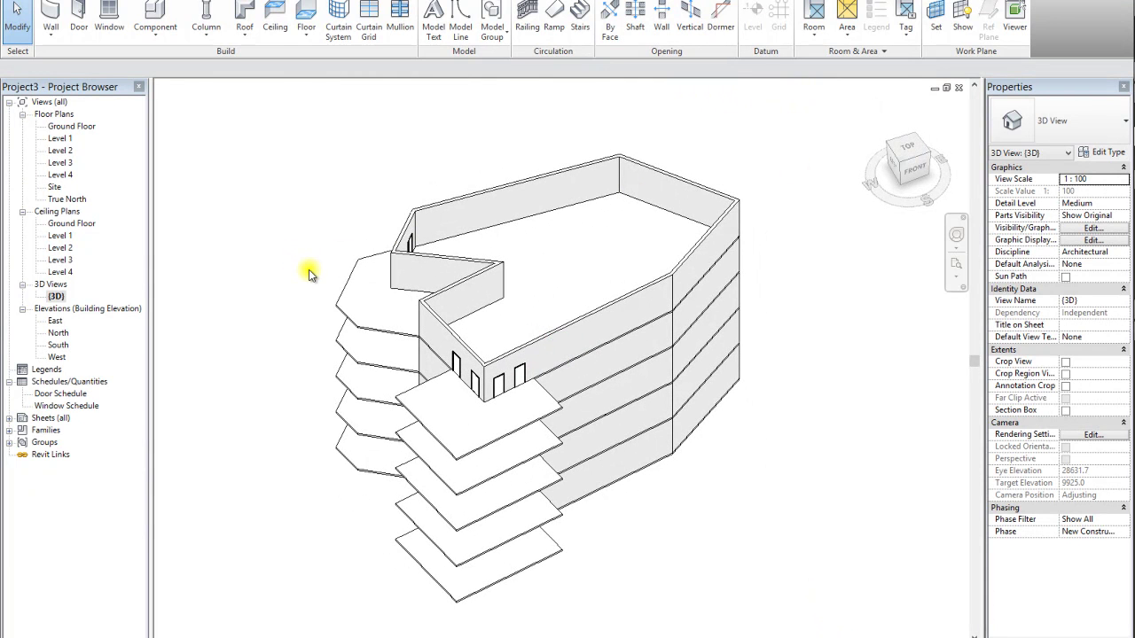
left_click(226, 633)
left_click(249, 542)
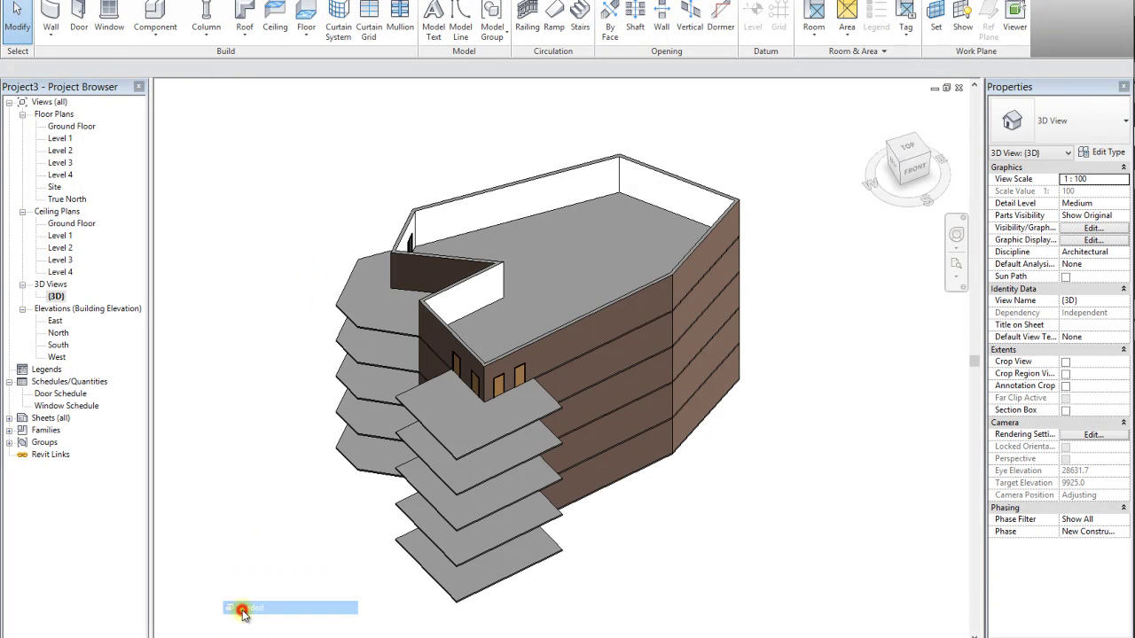
left_click(234, 633)
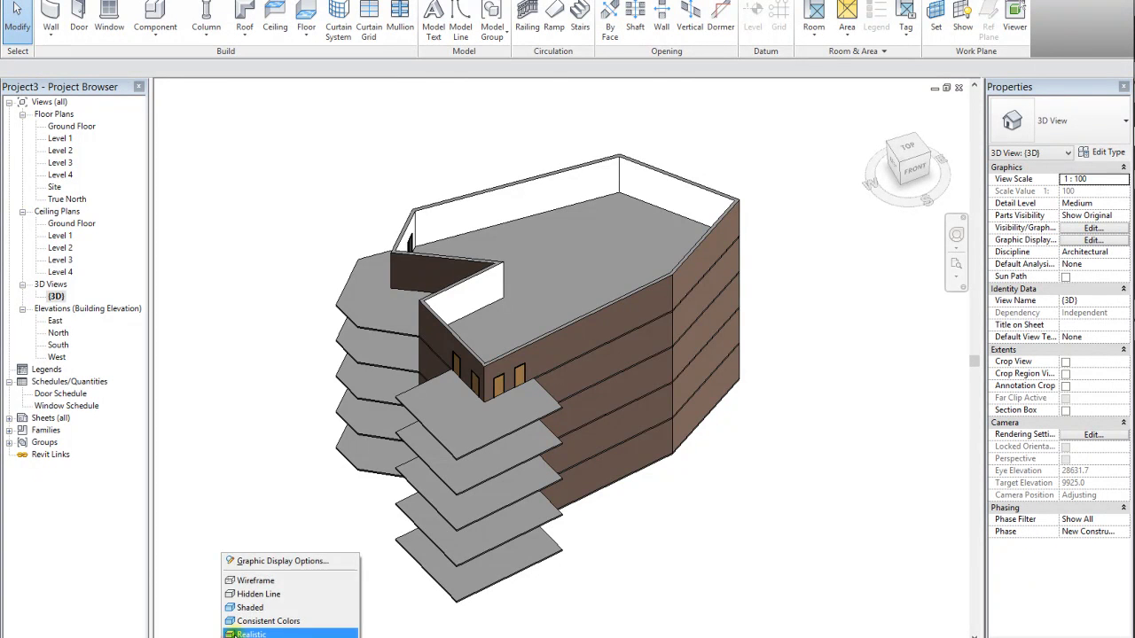
left_click(253, 525)
Examine how the floor slab edges meet the outer wall faces, in close-up from the south-east and from above.
mouse_move(798, 288)
middle_mouse_down("shift")
mouse_move(856, 103)
mouse_move(814, 93)
mouse_move(728, 135)
middle_mouse_up("shift")
middle_click_drag(639, 104, 670, 122, "shift")
scroll(368, 346, "up", 6)
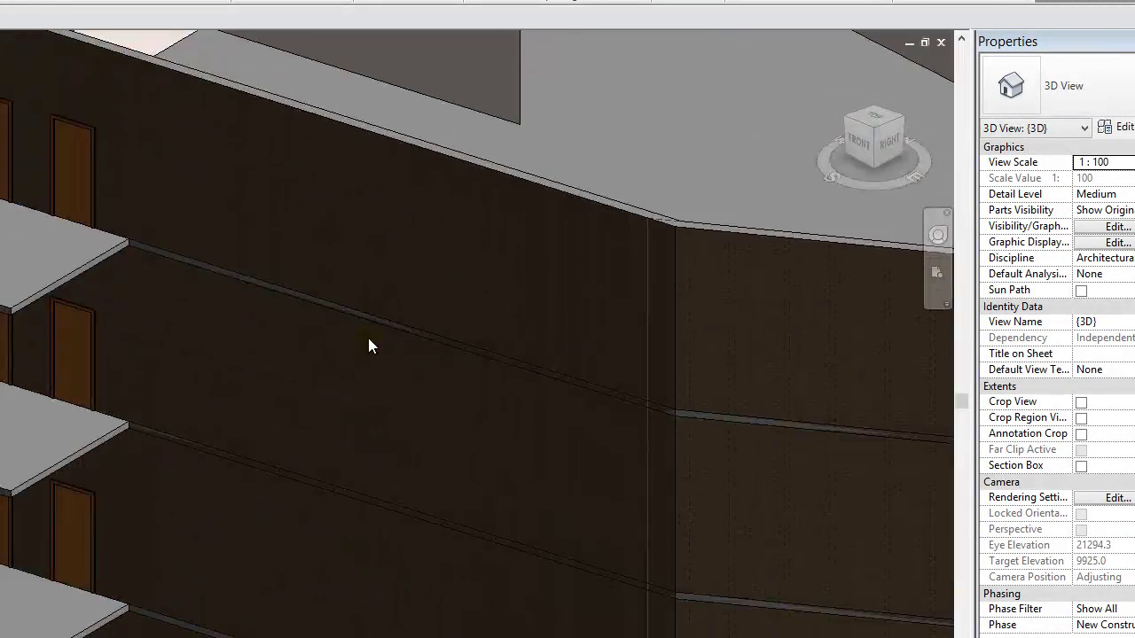
scroll(536, 569, "down", 5)
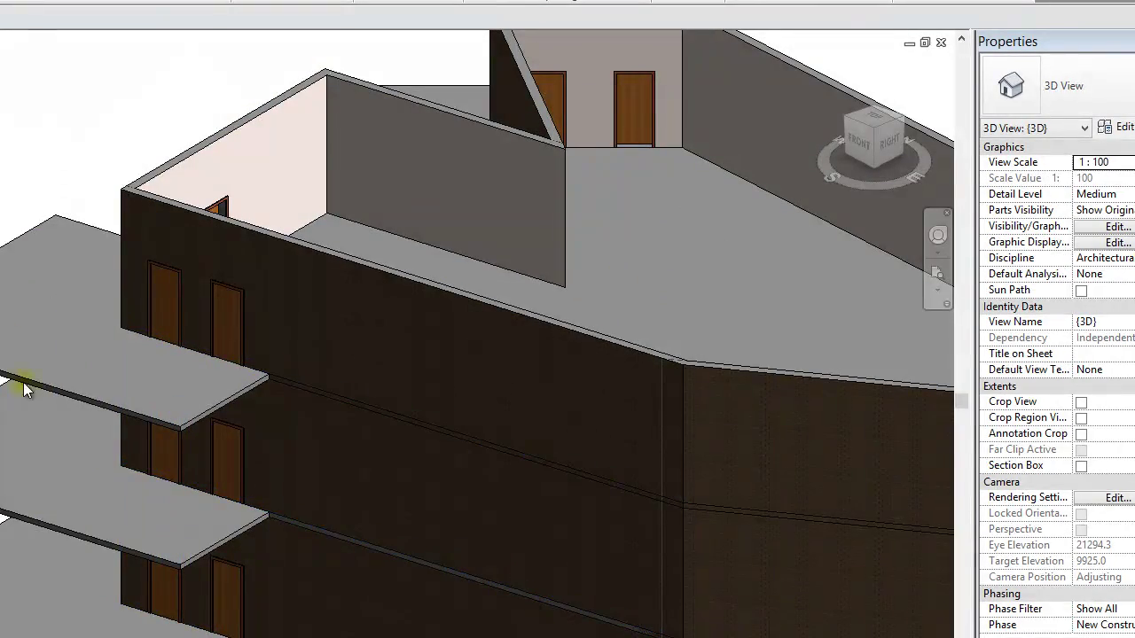
scroll(24, 145, "down", 4)
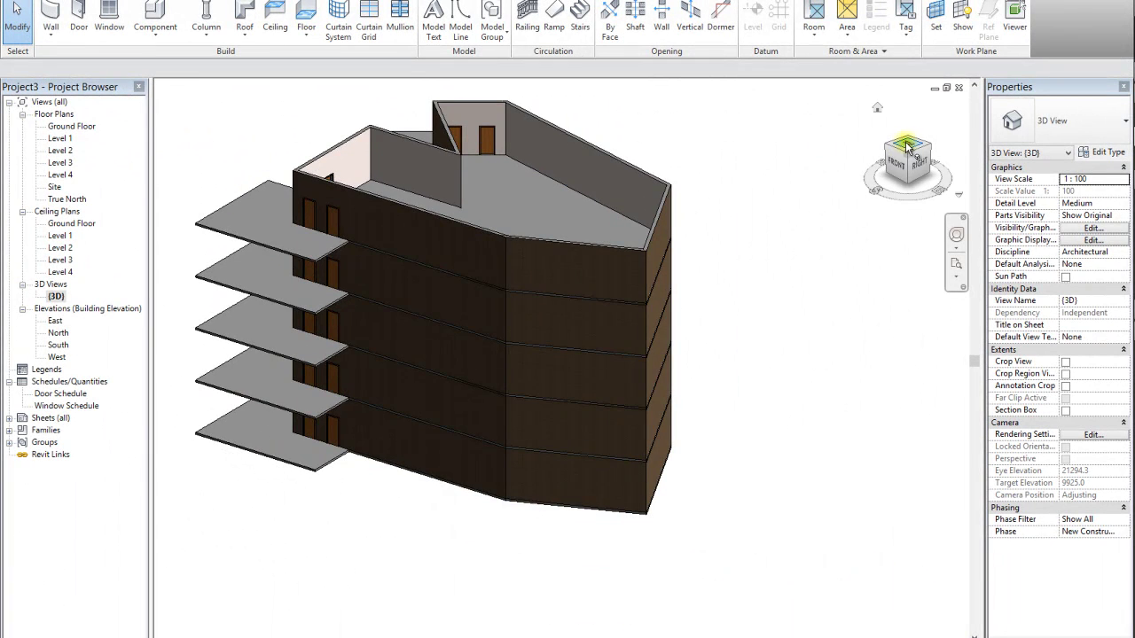
left_click(906, 146)
left_click(408, 398)
scroll(505, 429, "up", 5)
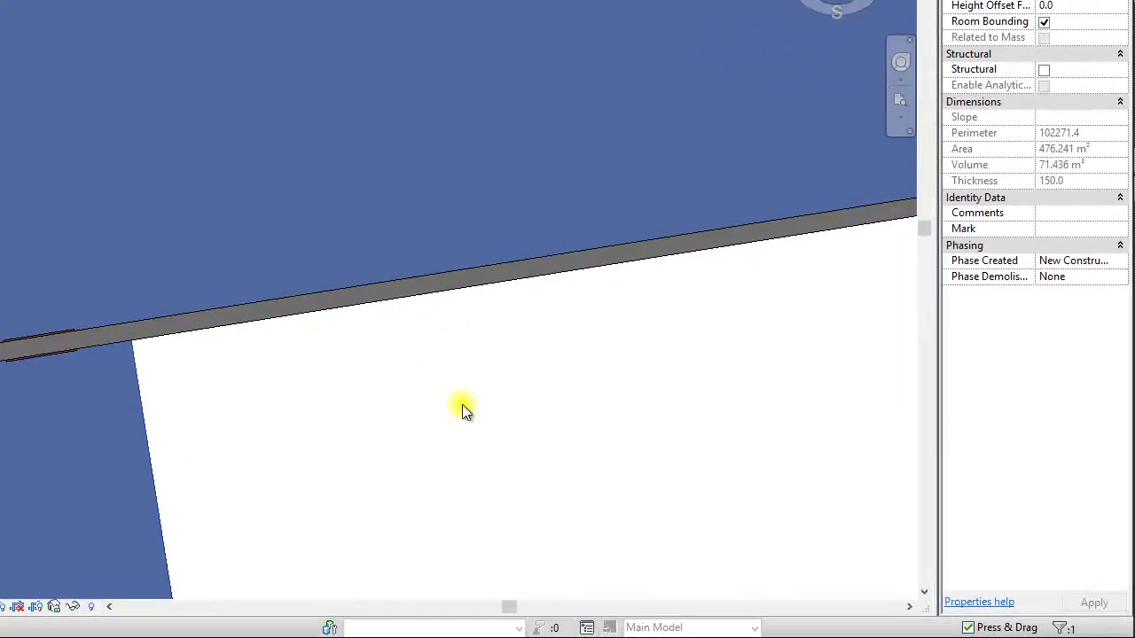
middle_click_drag(625, 500, 553, 490)
middle_click_drag(376, 394, 296, 376)
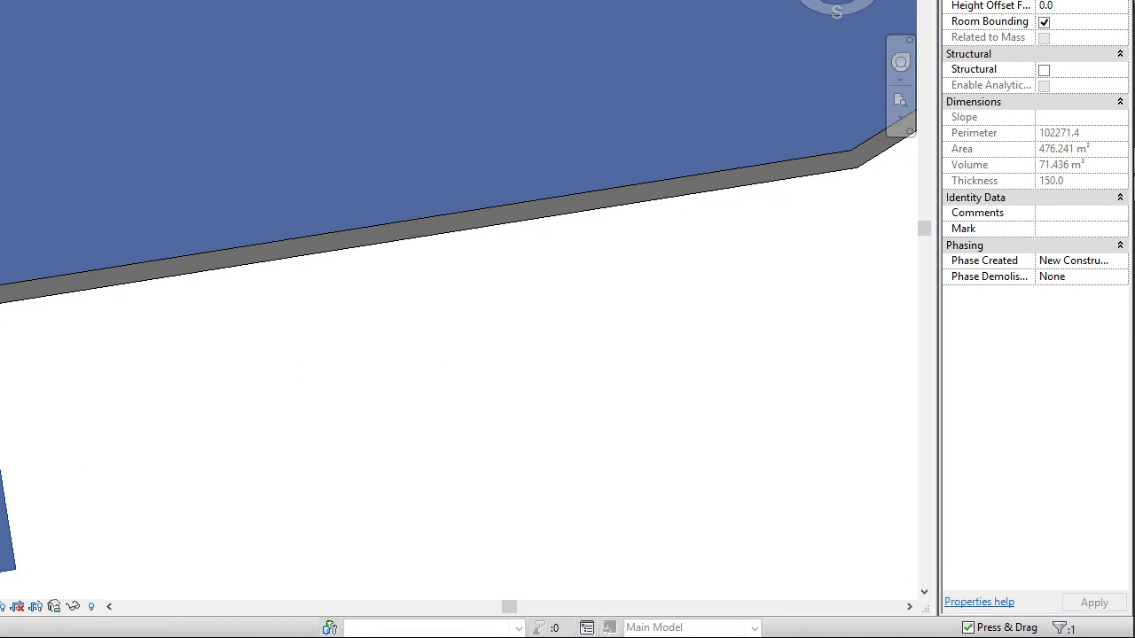
left_click(682, 334)
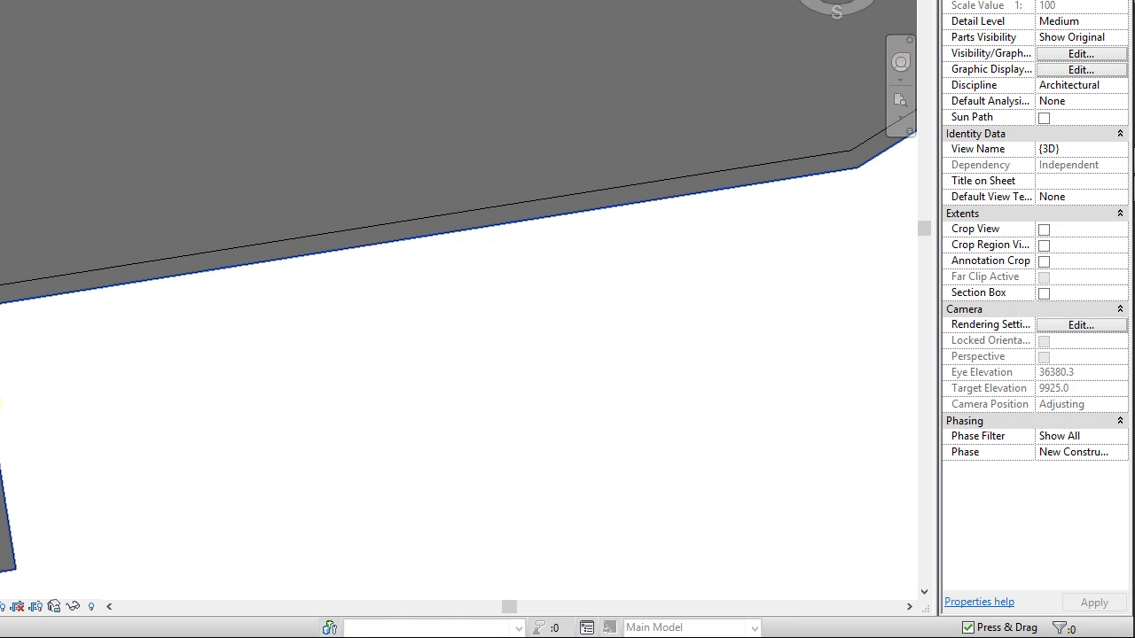
left_click(65, 263)
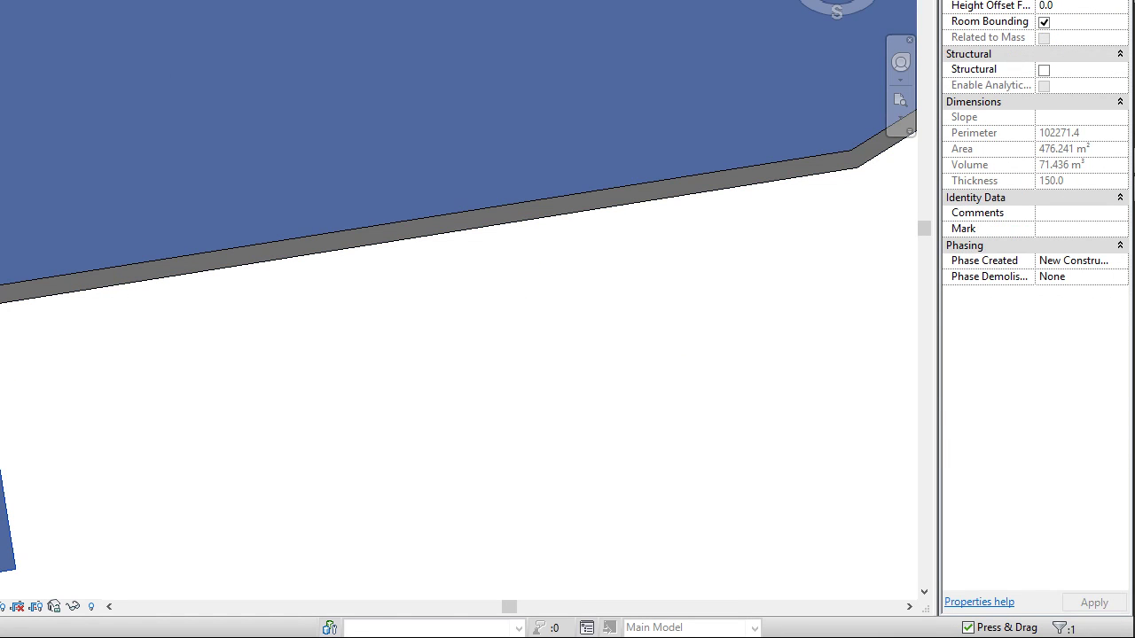
left_click(572, 292)
left_click(375, 238)
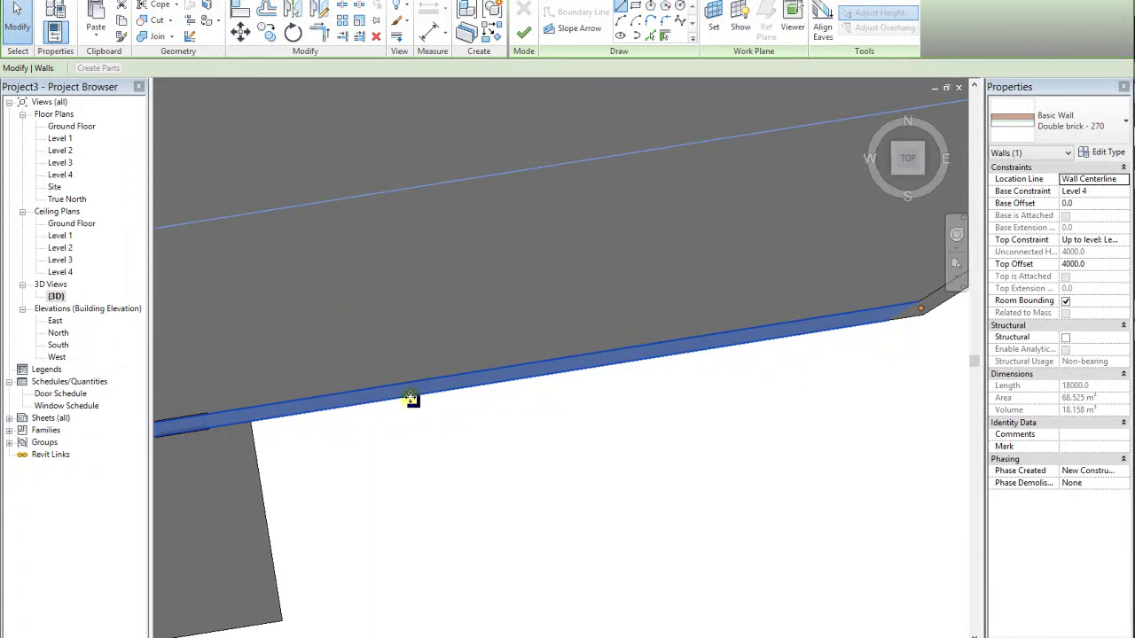
left_click(544, 410)
Examine the building's walls, slab projections and doors on all storeys from every side.
scroll(542, 355, "down", 5)
left_click_drag(896, 166, 925, 78)
middle_click_drag(327, 436, 350, 528)
scroll(317, 309, "up", 3)
middle_click_drag(159, 146, 210, 145, "shift")
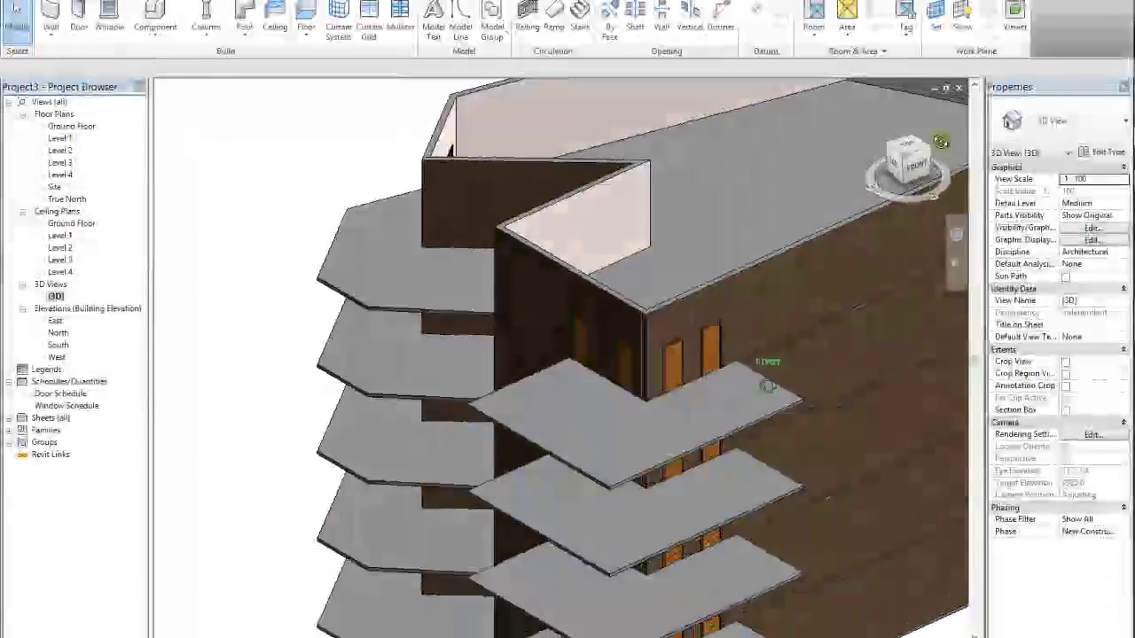
middle_click_drag(940, 142, 592, 135, "shift")
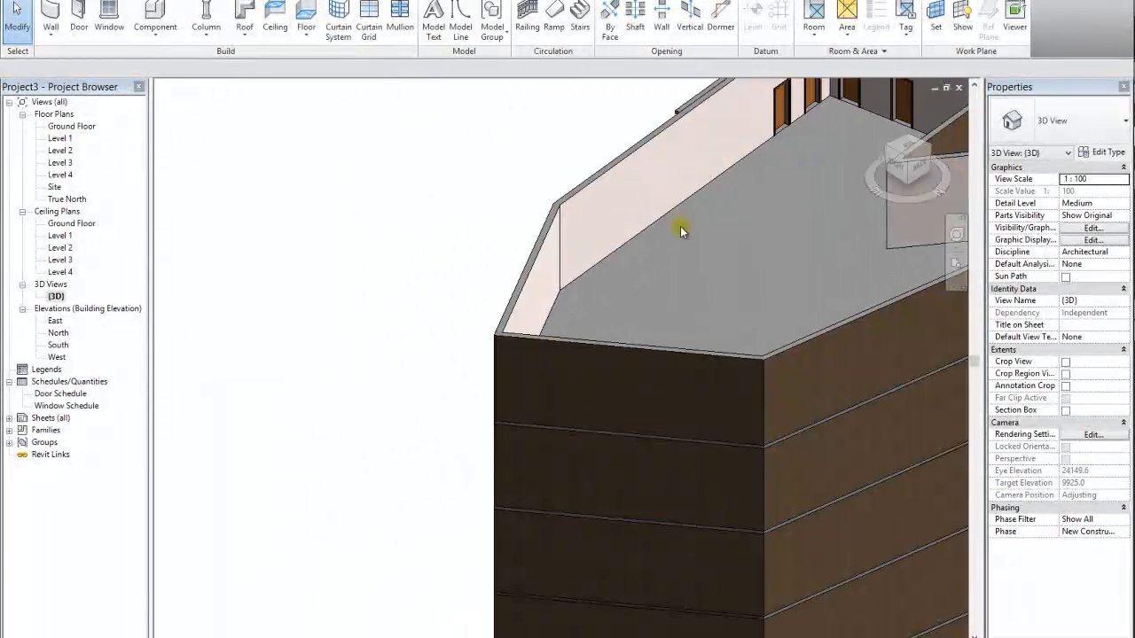
middle_click_drag(676, 227, 444, 272, "shift")
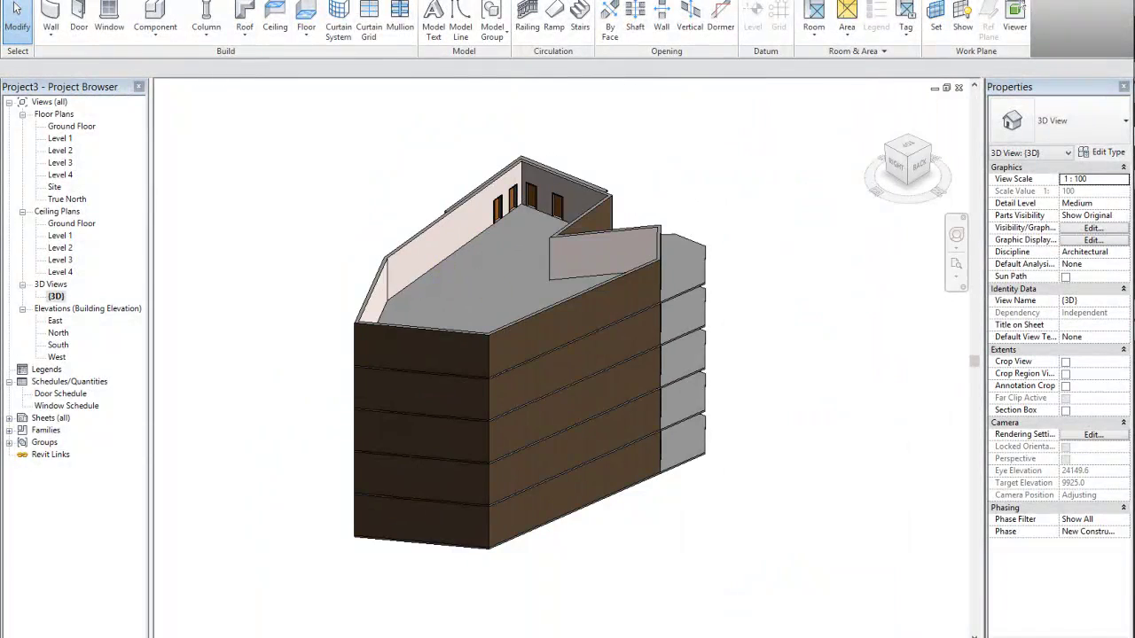
left_click(244, 18)
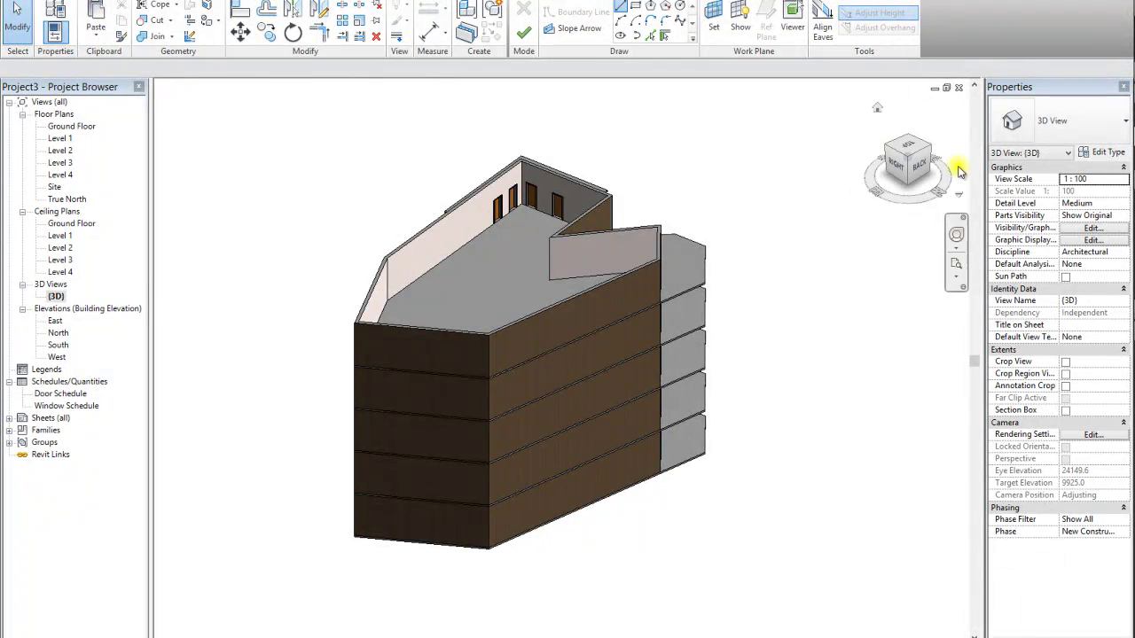
mouse_move(956, 171)
middle_mouse_down("shift")
mouse_move(636, 140)
mouse_move(477, 147)
middle_mouse_up("shift")
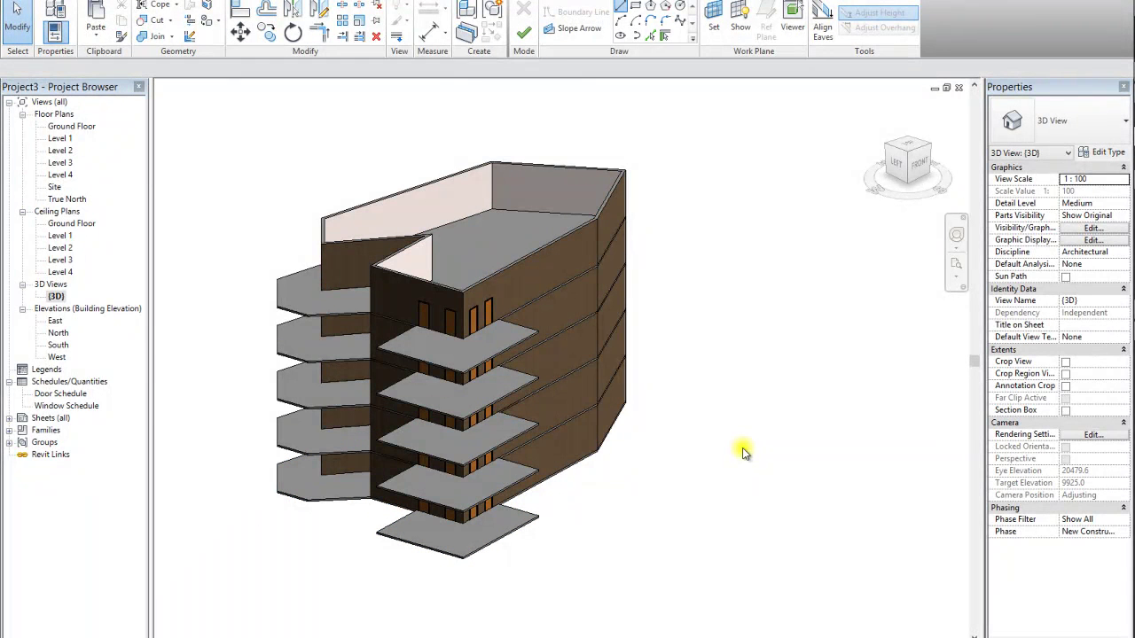
left_click(918, 158)
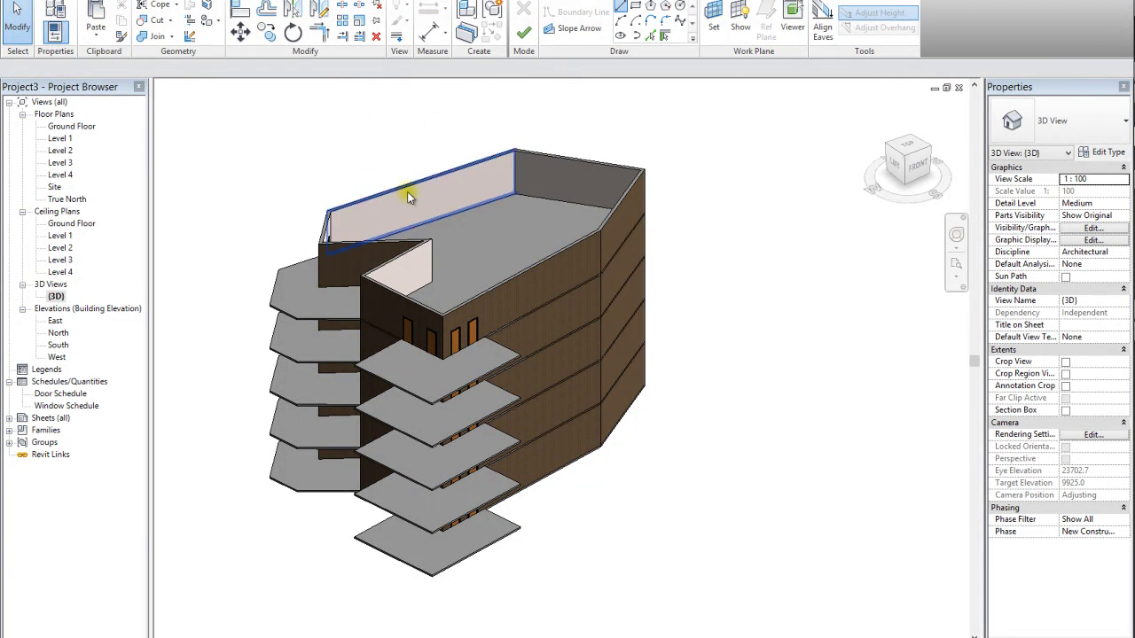
mouse_move(895, 158)
left_mouse_down()
mouse_move(816, 139)
mouse_move(337, 154)
mouse_move(910, 166)
left_mouse_up()
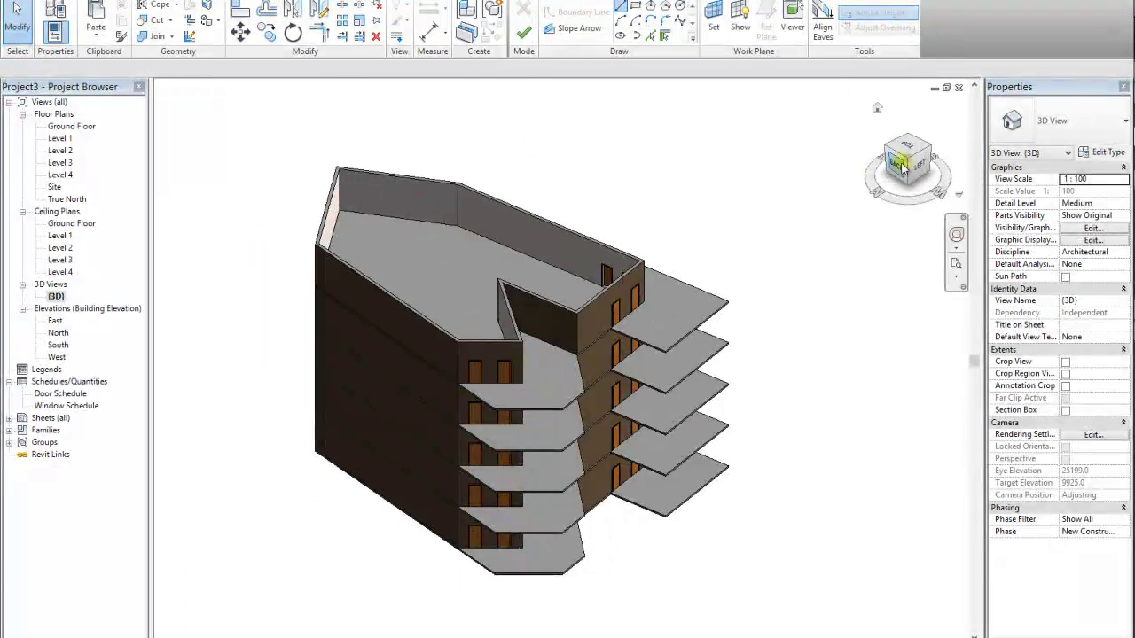